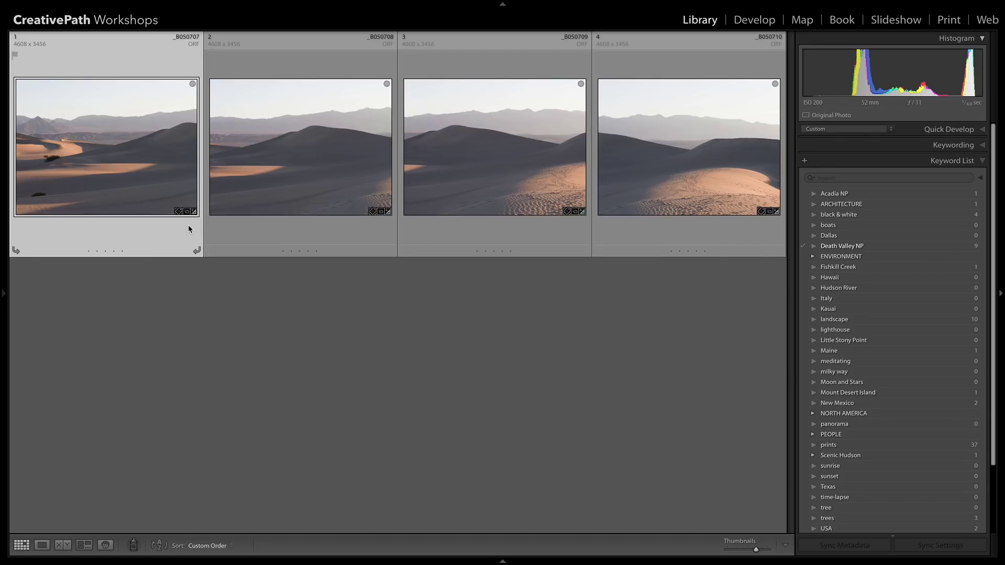
Step: Select the four dune shots and start a Photo Merge > Panorama on them
click(660, 313)
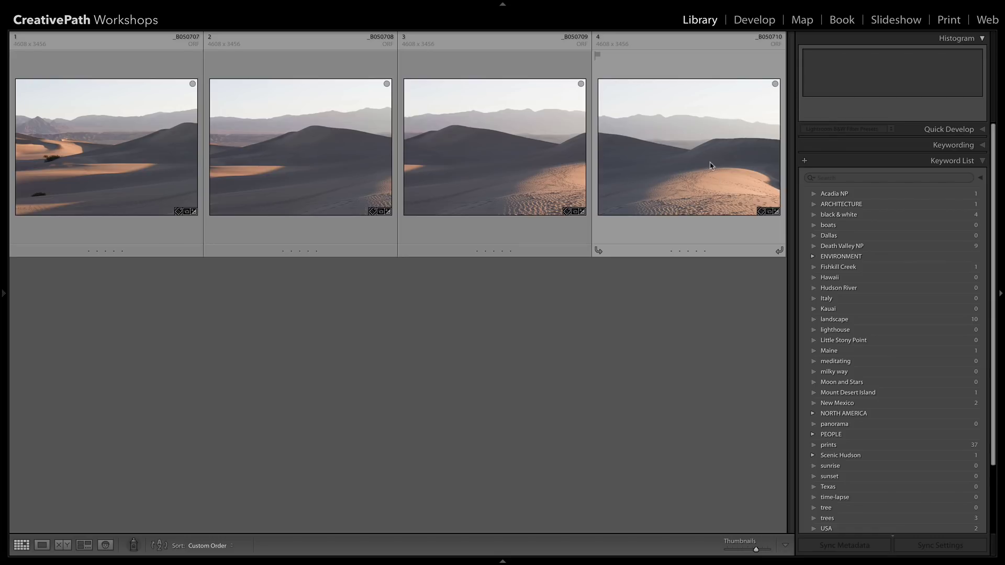
mouse_move(711, 166)
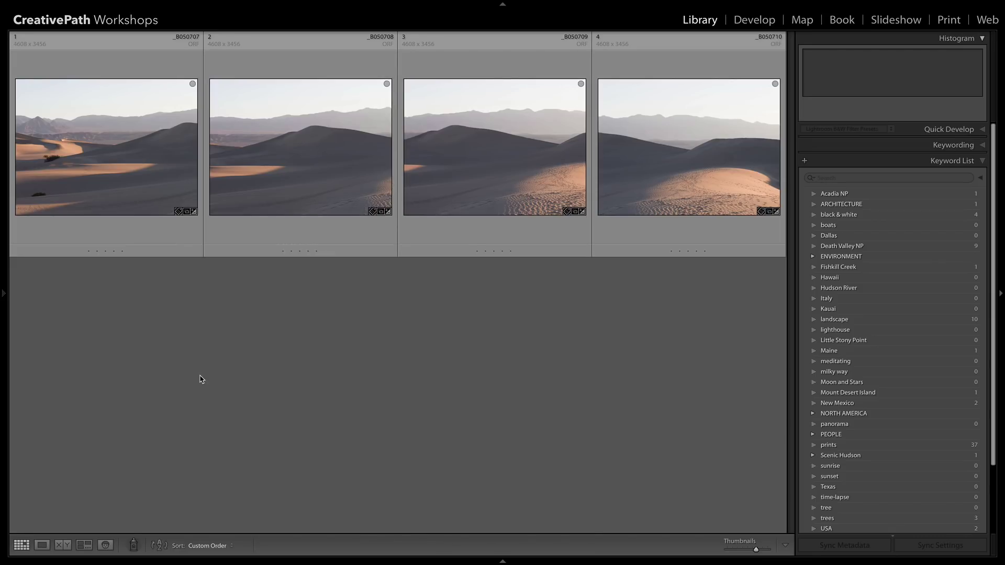
click(150, 154)
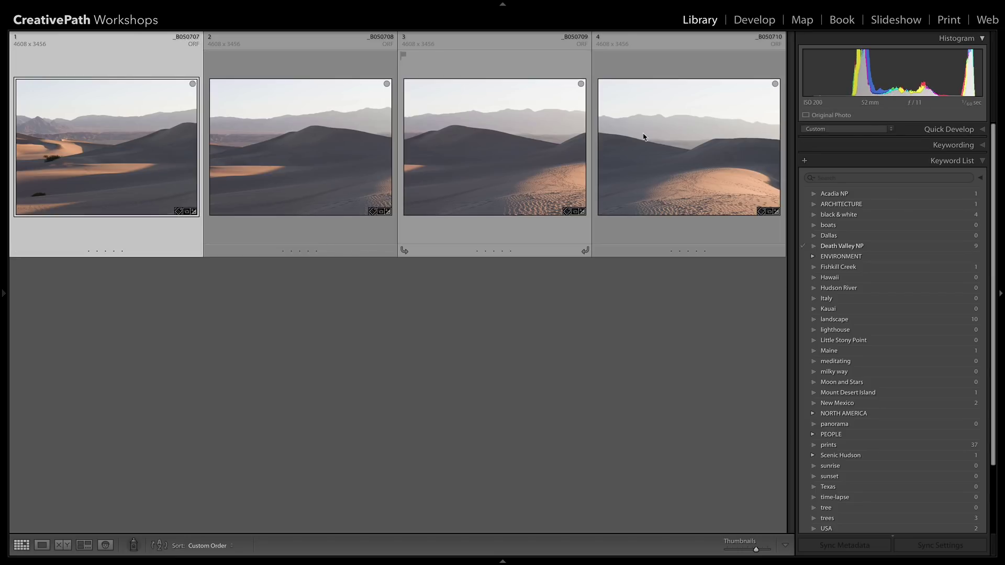
shift+click(661, 143)
right_click(339, 146)
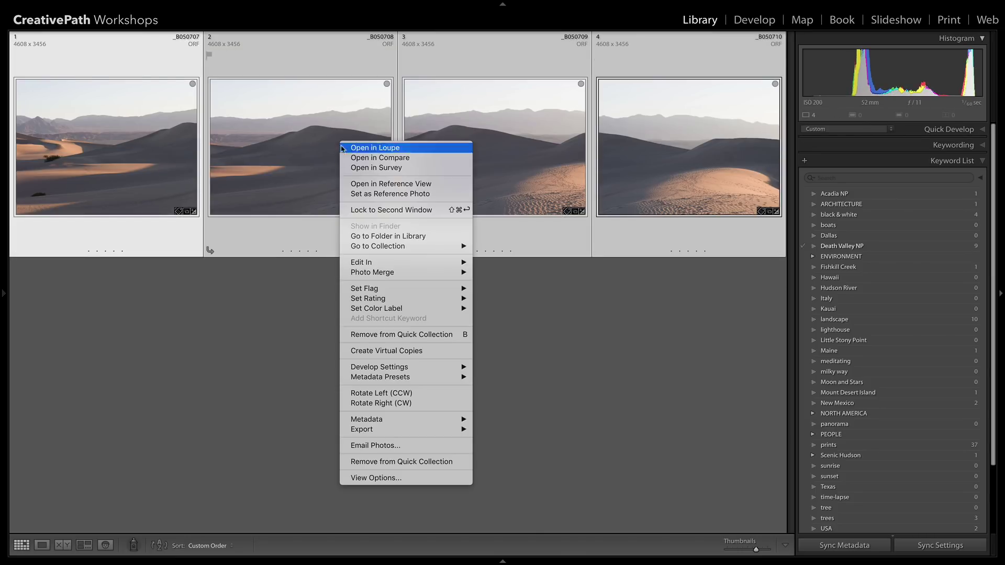
mouse_move(403, 276)
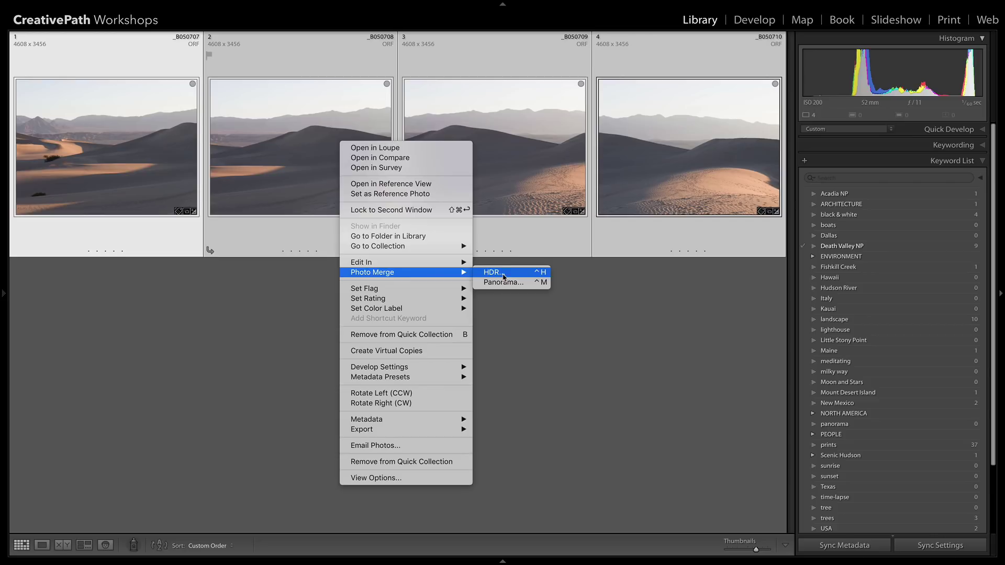
click(504, 283)
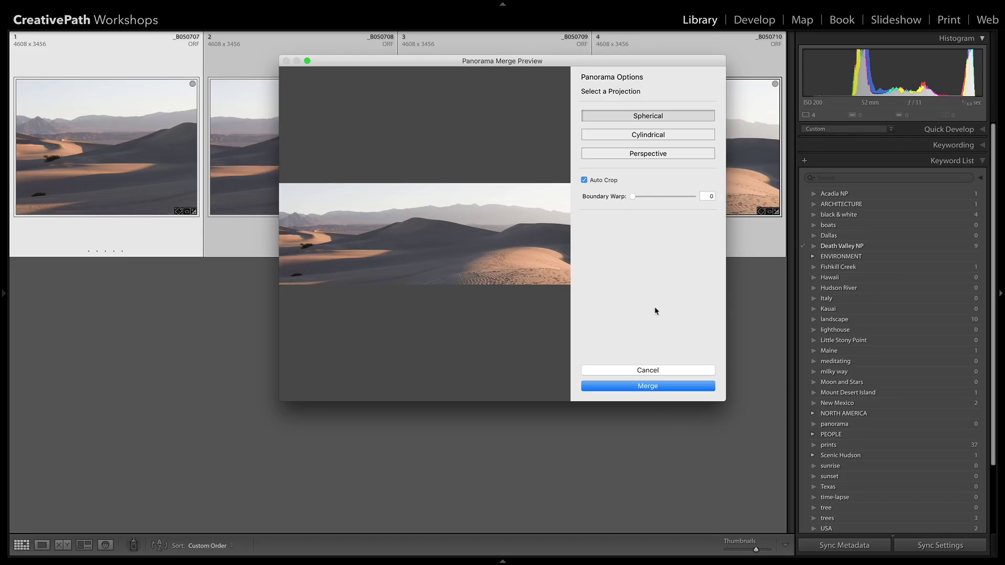
Step: Merge the Spherical panorama and open the resulting _B050707-Pano DNG full-size
click(655, 387)
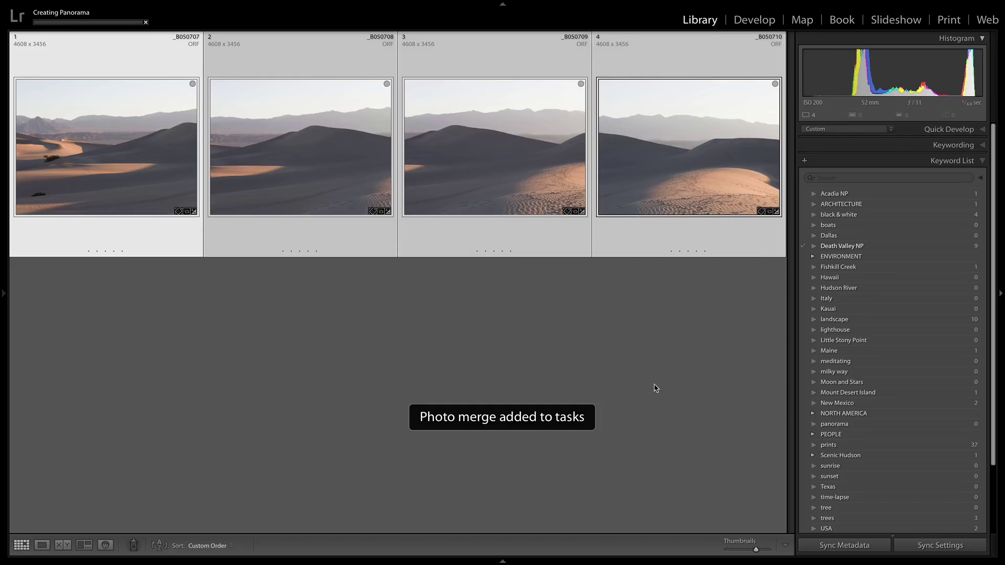
double_click(106, 356)
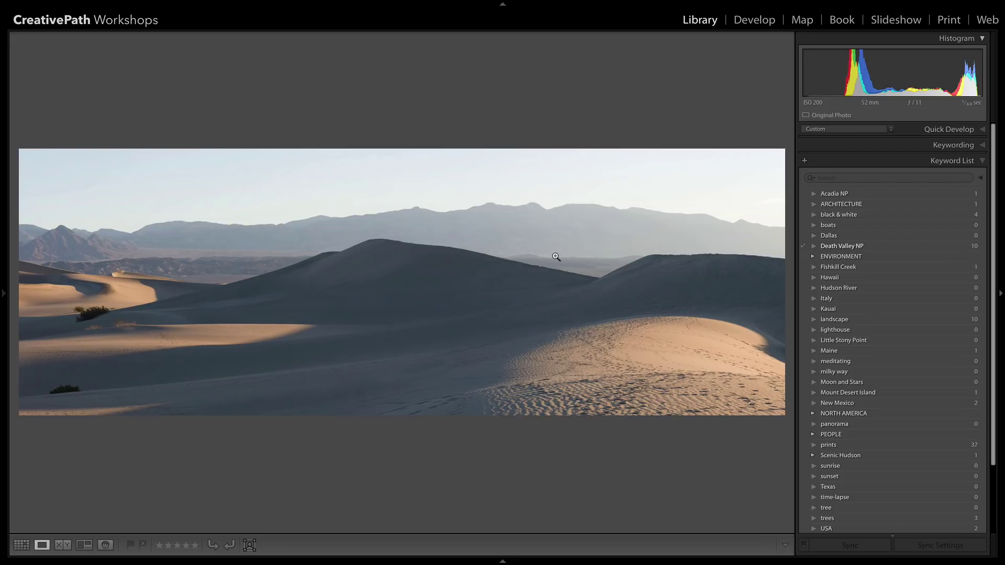
Step: Review the crop overlay in Crop & Straighten and commit the panorama crop
key(r)
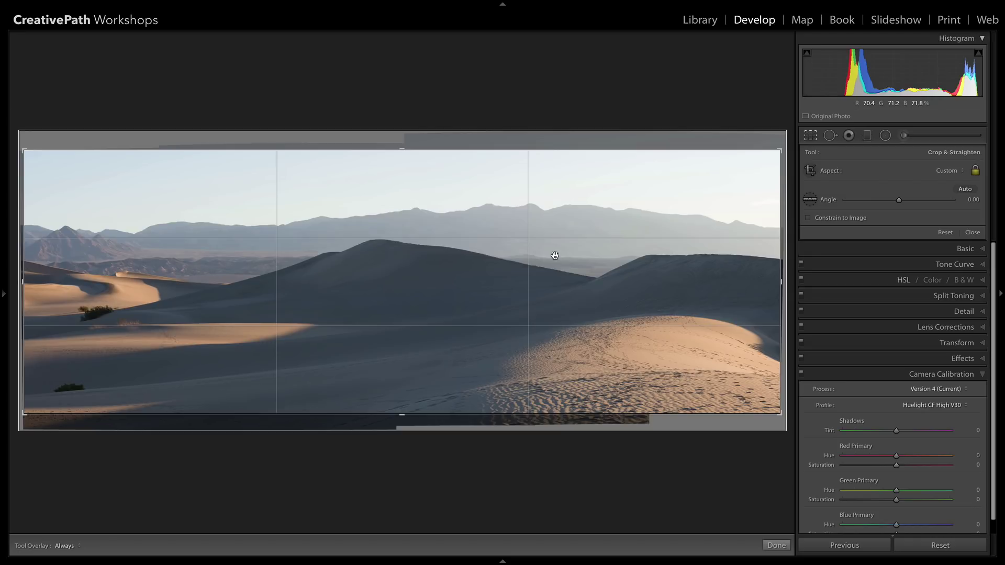
key(Return)
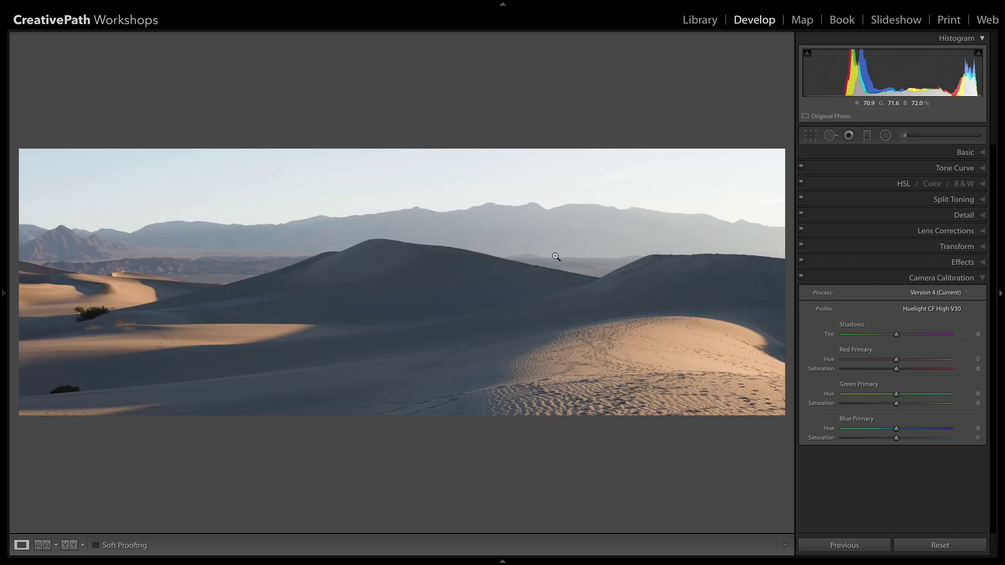
Step: Lower the panorama's Exposure to −0.65 in the Basic panel
click(966, 152)
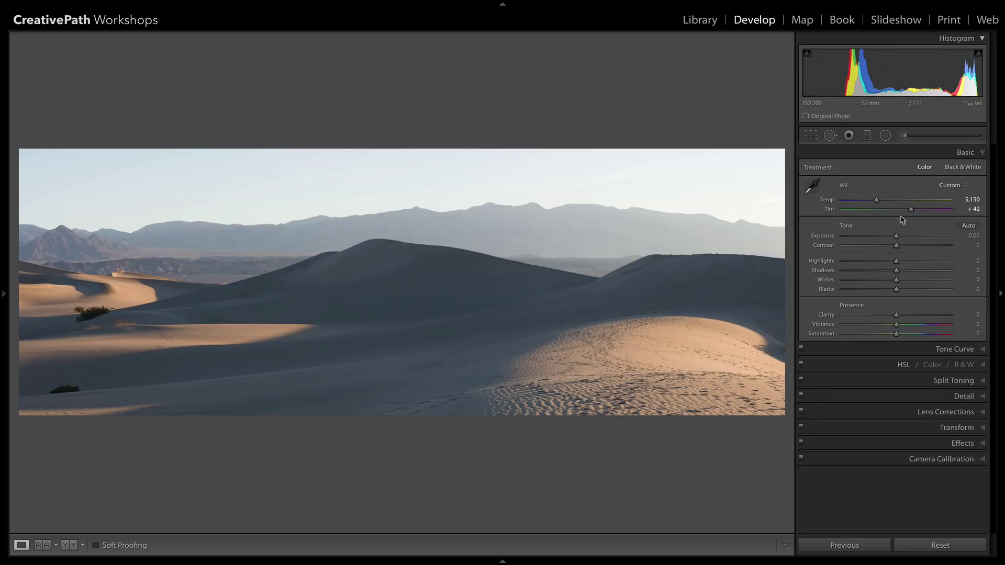
drag(898, 239, 890, 239)
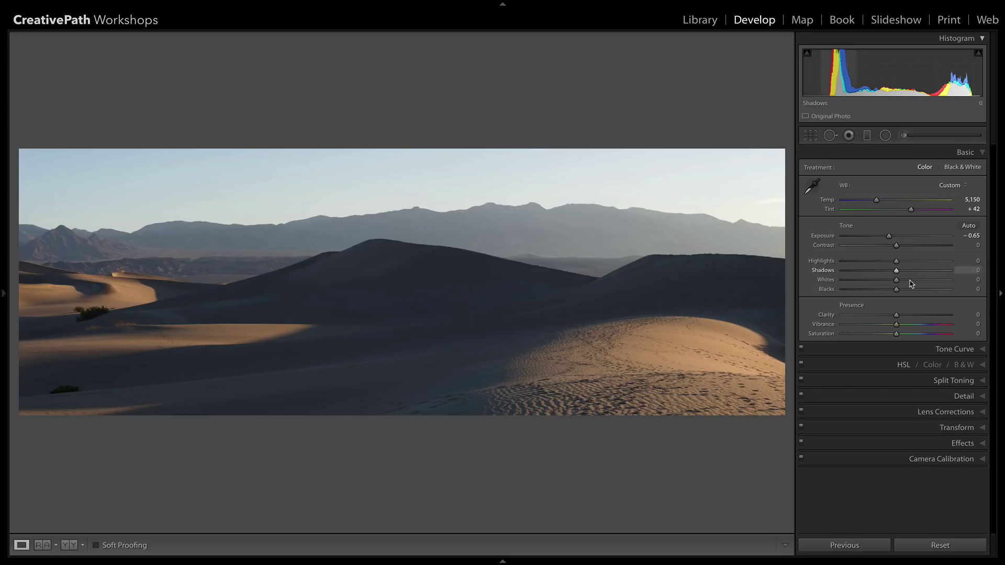
Step: Raise Whites to +29 and lower Blacks to −30 while previewing clipping
key(alt)
drag(896, 281, 912, 282)
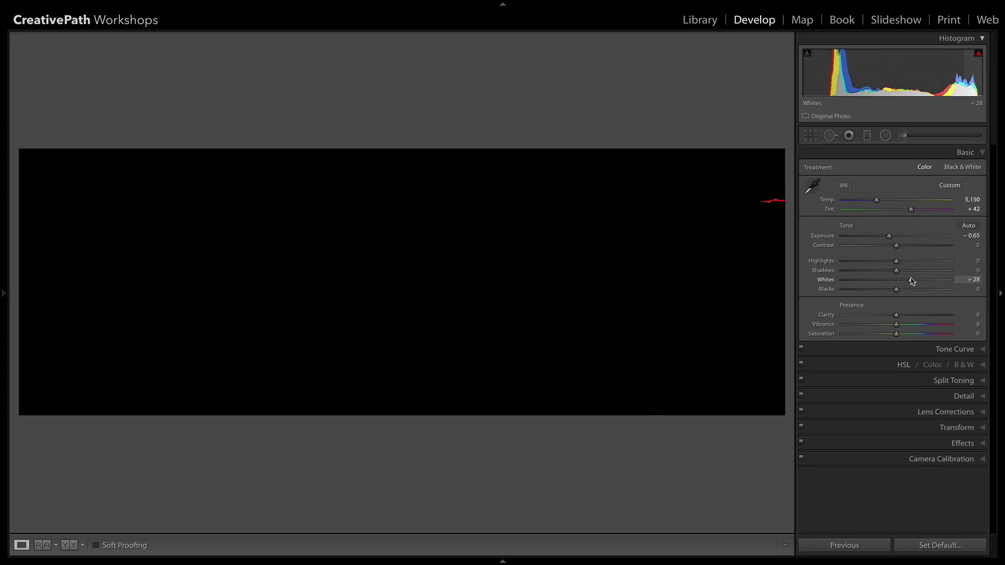
drag(911, 281, 912, 282)
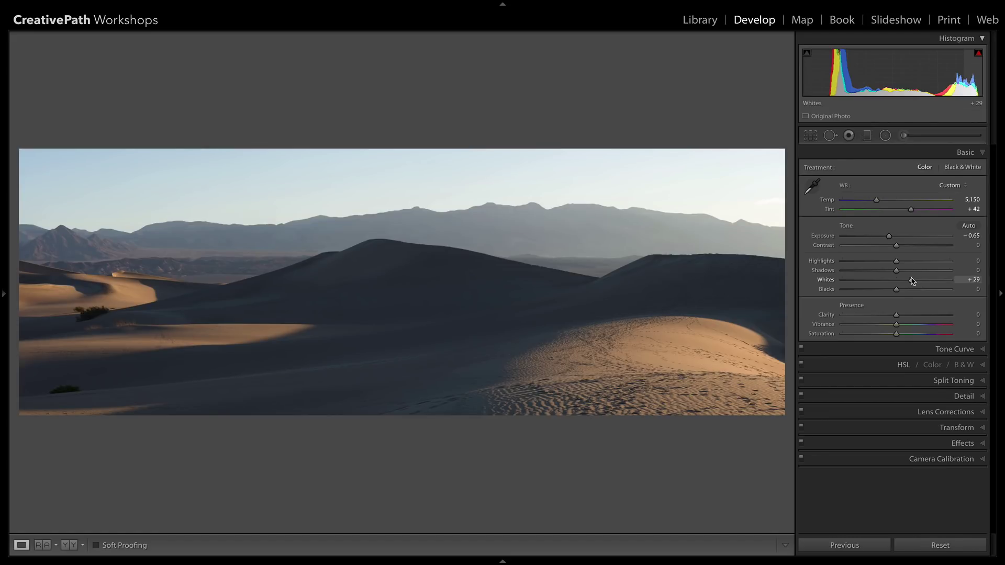
key(alt)
drag(897, 289, 881, 291)
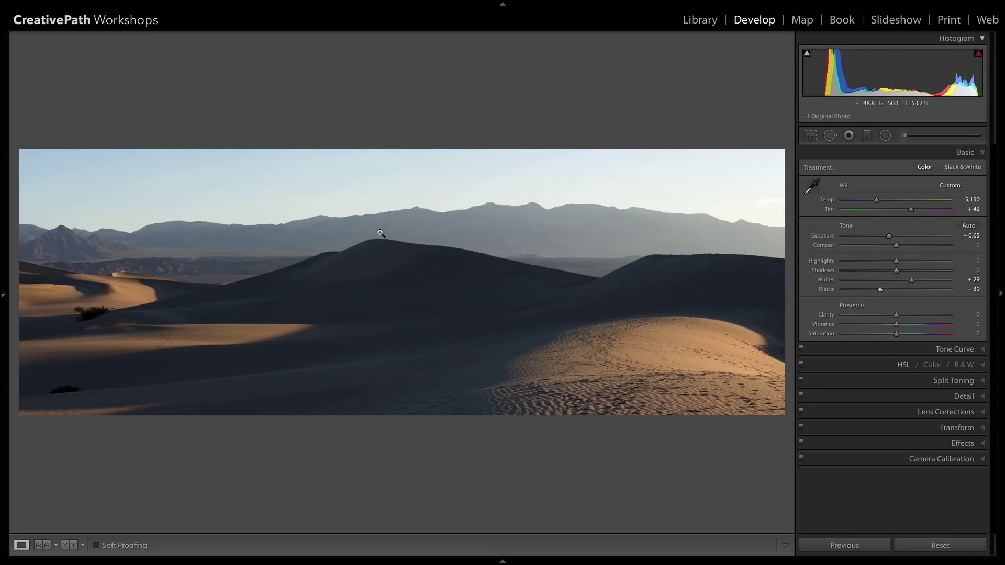
Step: Pull Highlights to −27, add Clarity +14 and boost Vibrance to +33 in Basic
mouse_move(898, 263)
mouse_down()
mouse_move(882, 266)
mouse_move(906, 271)
mouse_up()
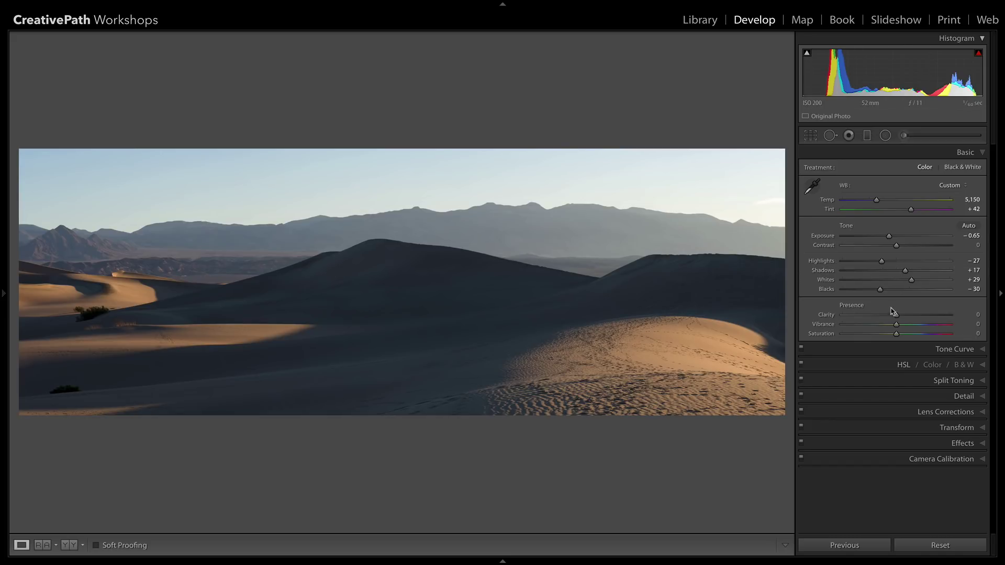
drag(897, 316, 905, 316)
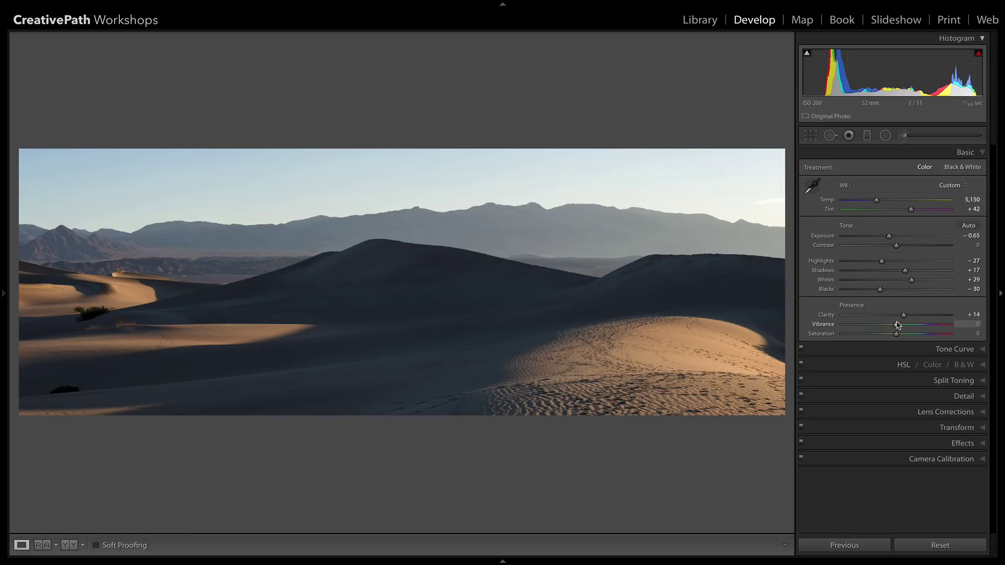
mouse_move(896, 325)
mouse_down()
mouse_move(910, 326)
mouse_move(901, 333)
mouse_up()
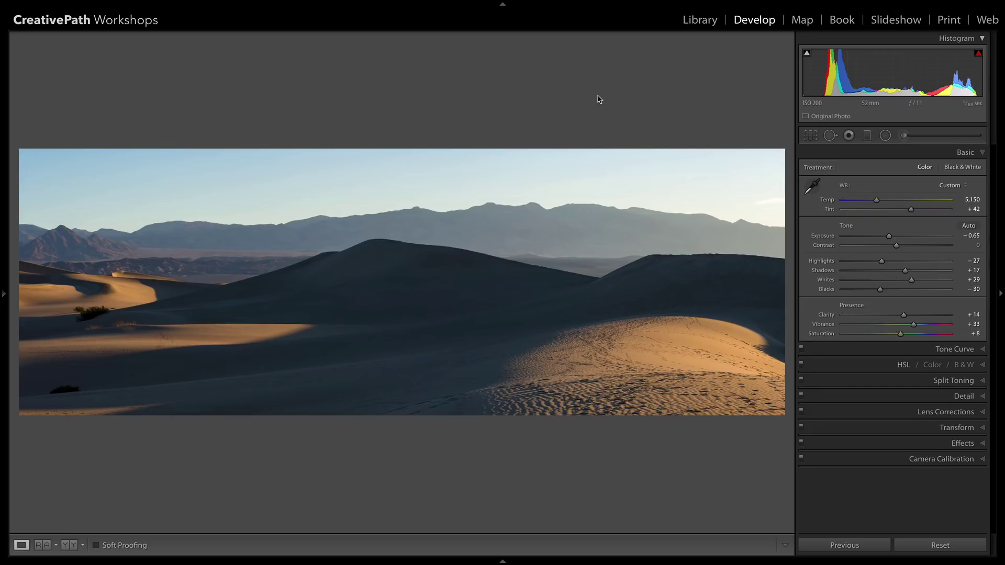
Step: Compare the edit against the Before view, then expand the Tone Curve panel
key(backslash)
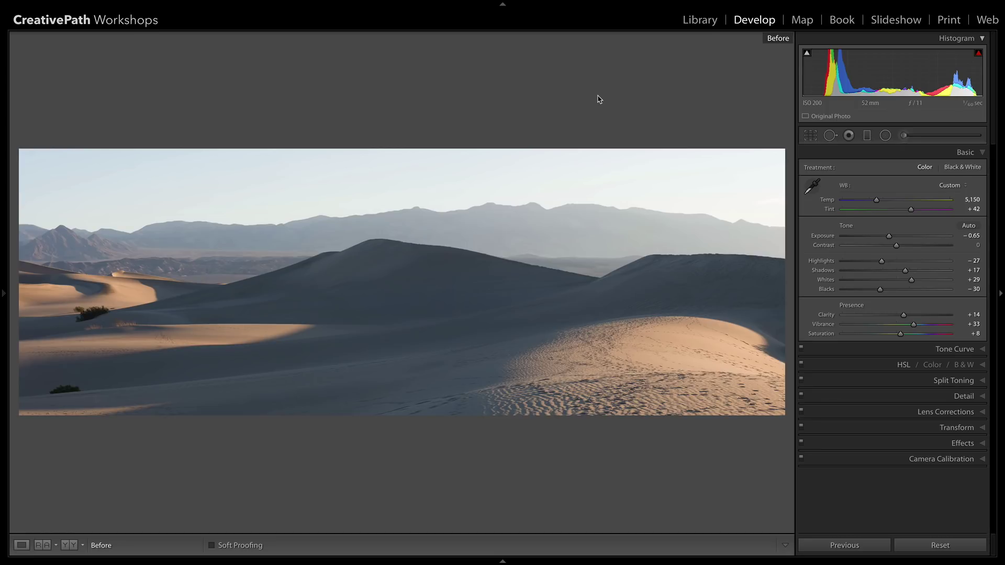
key(backslash)
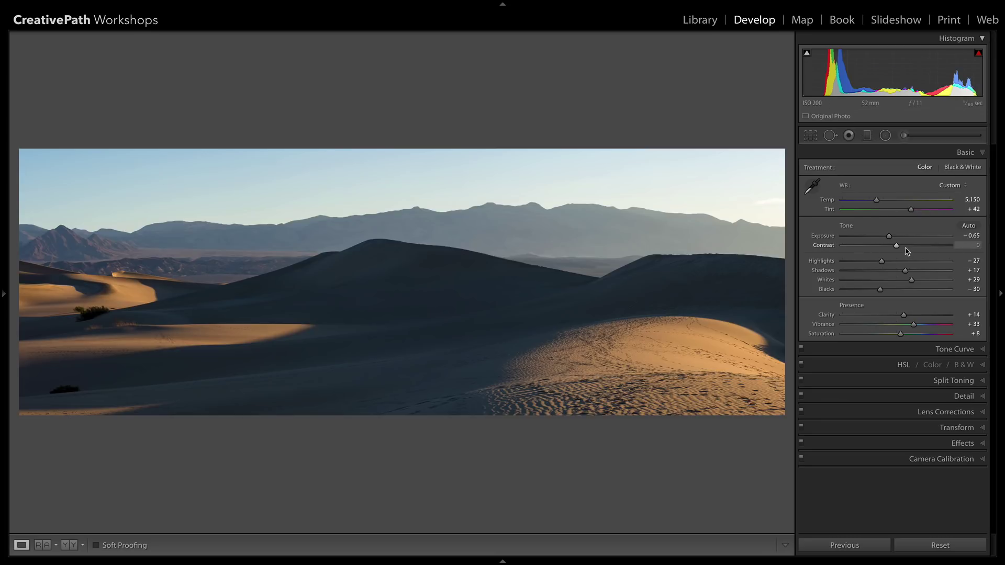
click(980, 350)
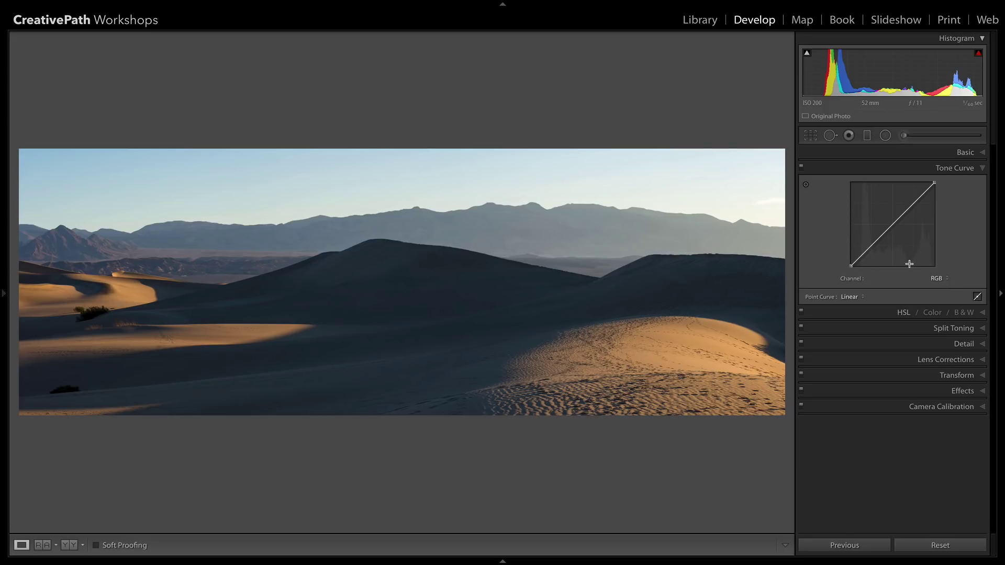
Step: Apply the Strong Contrast point curve and lower HSL Blue luminance to −7
click(852, 297)
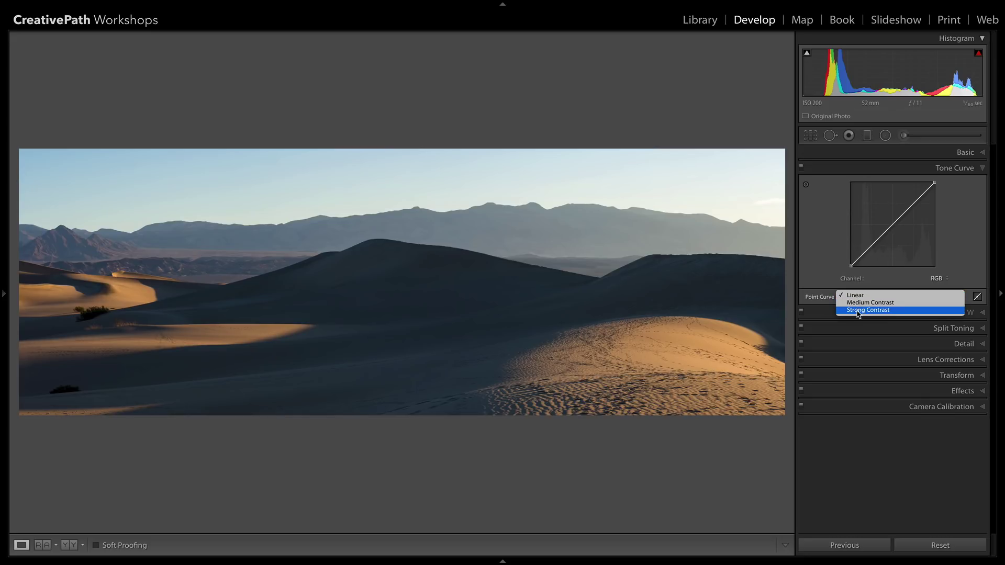
click(859, 309)
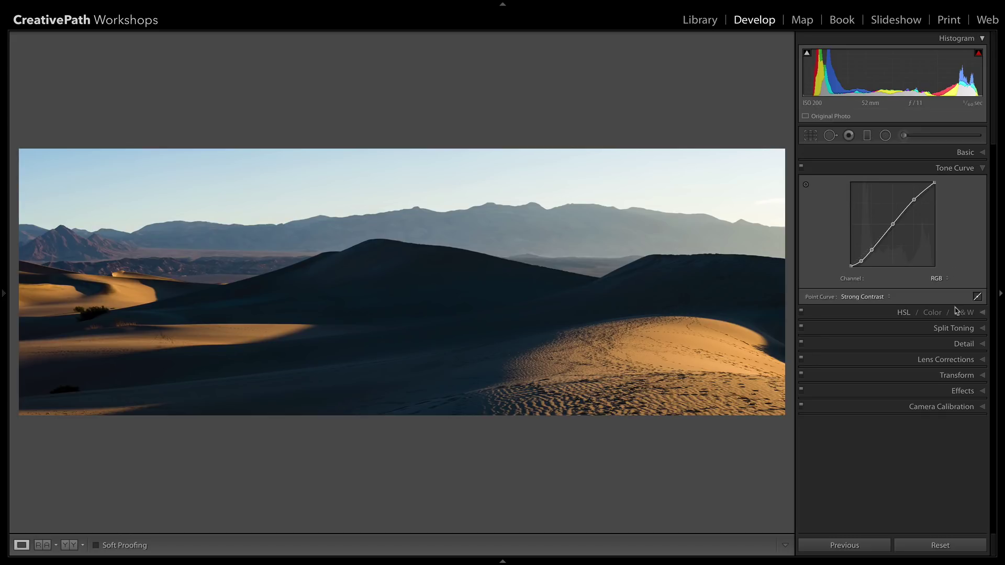
click(983, 314)
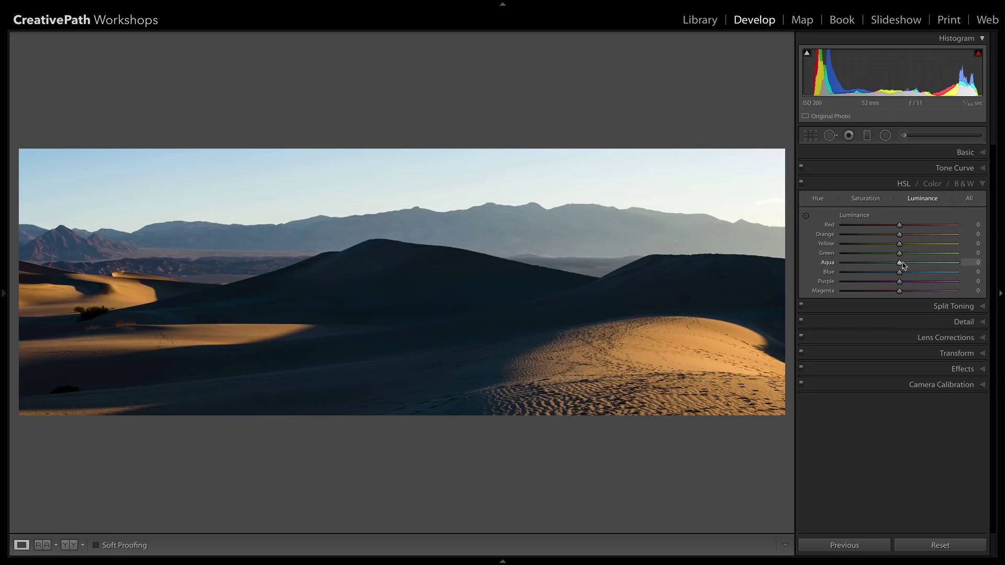
drag(899, 273, 896, 274)
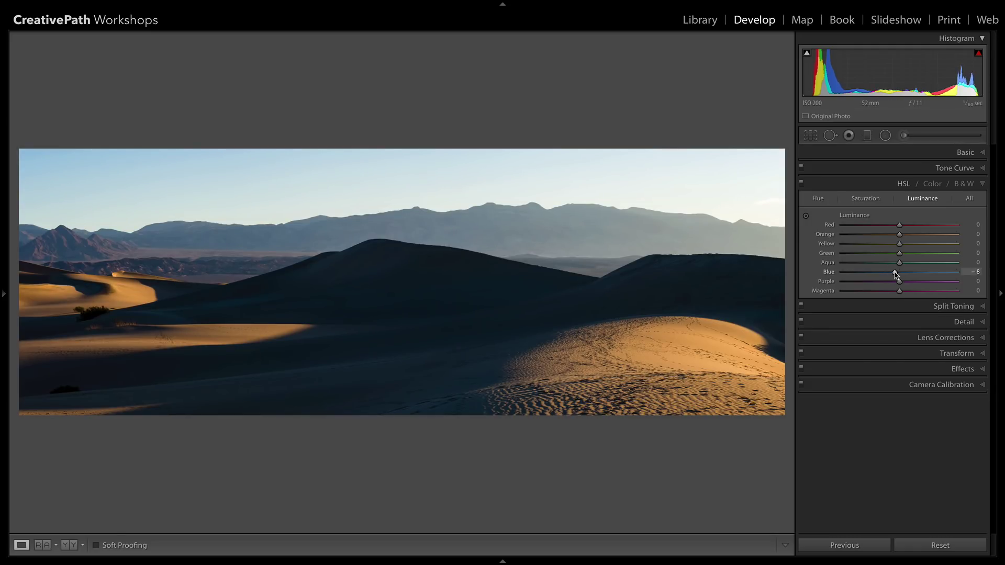
drag(895, 274, 897, 274)
Step: Inspect the lit left dunes at 1:1 and raise sharpening Amount to 54 and Detail to 47
click(981, 323)
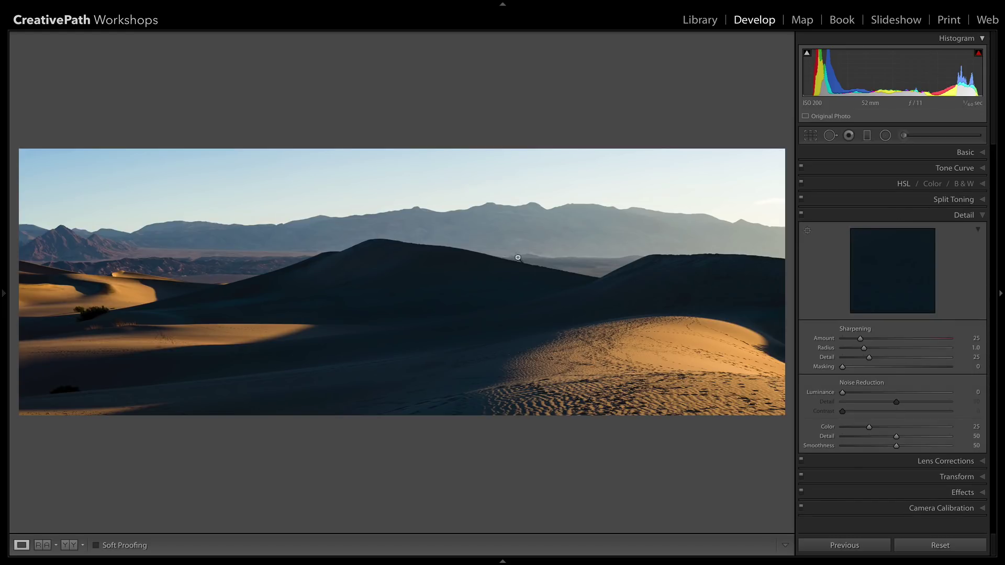
click(208, 299)
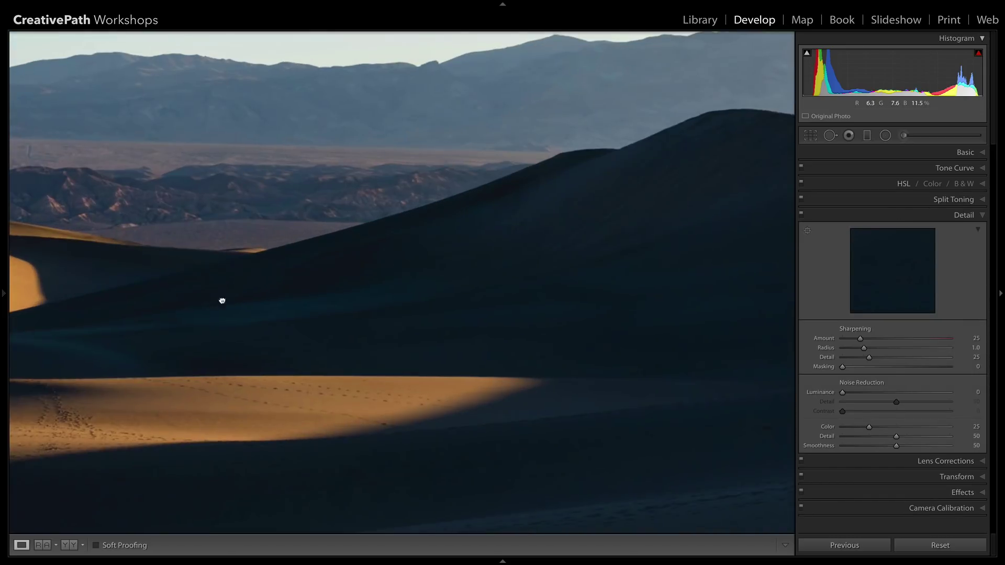
drag(222, 298, 458, 222)
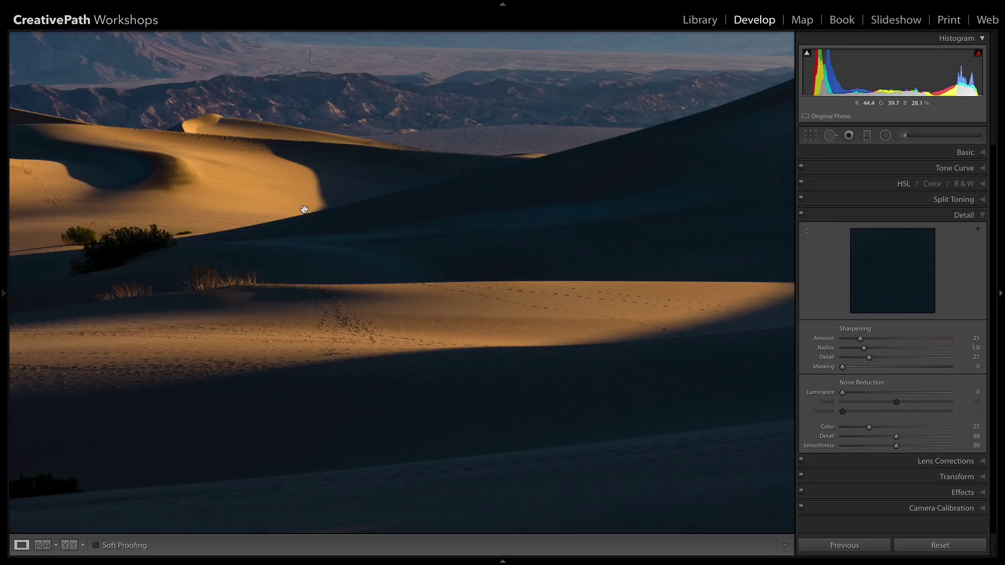
mouse_move(5, 299)
drag(860, 339, 881, 339)
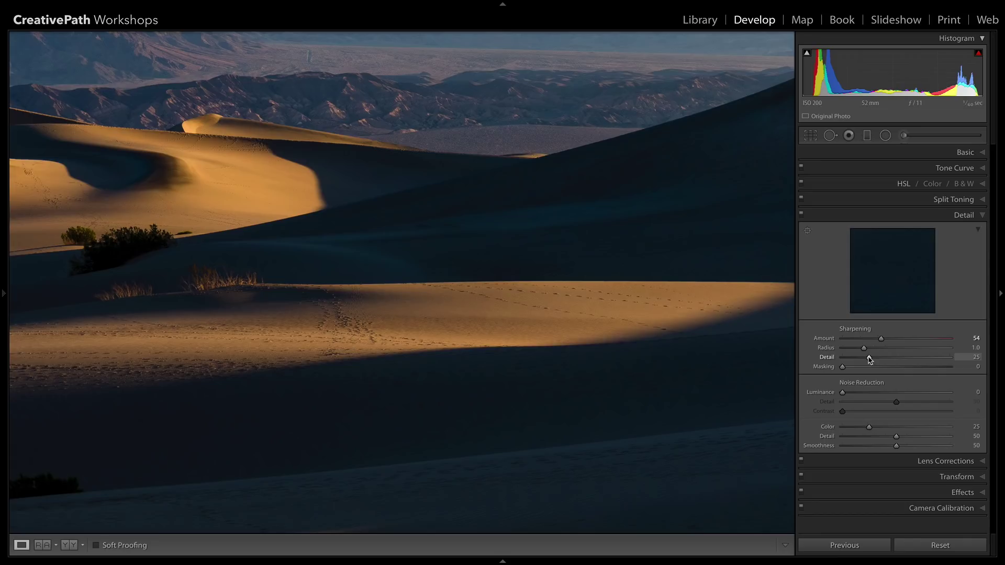
drag(869, 359, 889, 358)
Step: Return to the full view and set sharpening Masking to 25 while previewing the mask
click(549, 313)
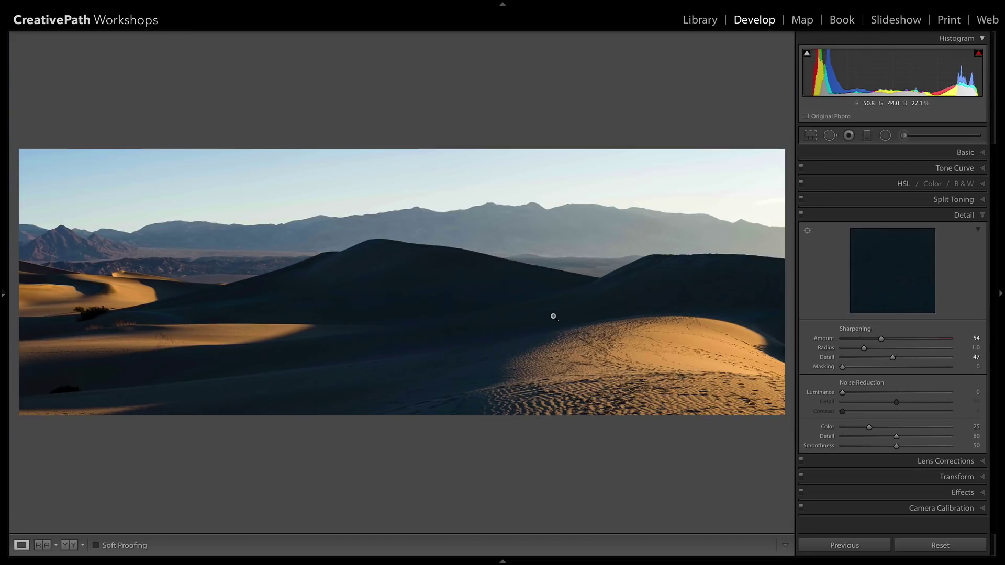
key(alt)
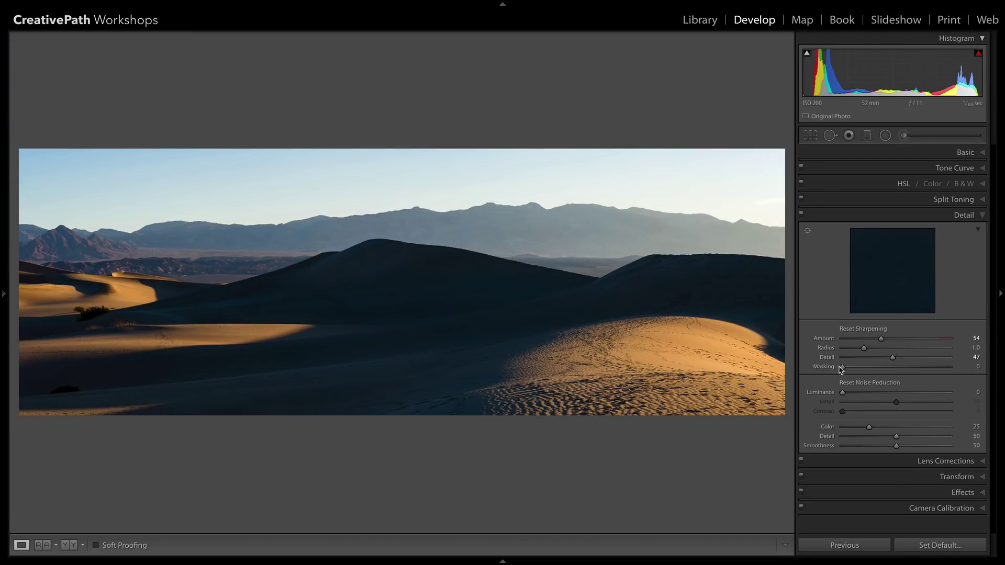
drag(842, 367, 861, 369)
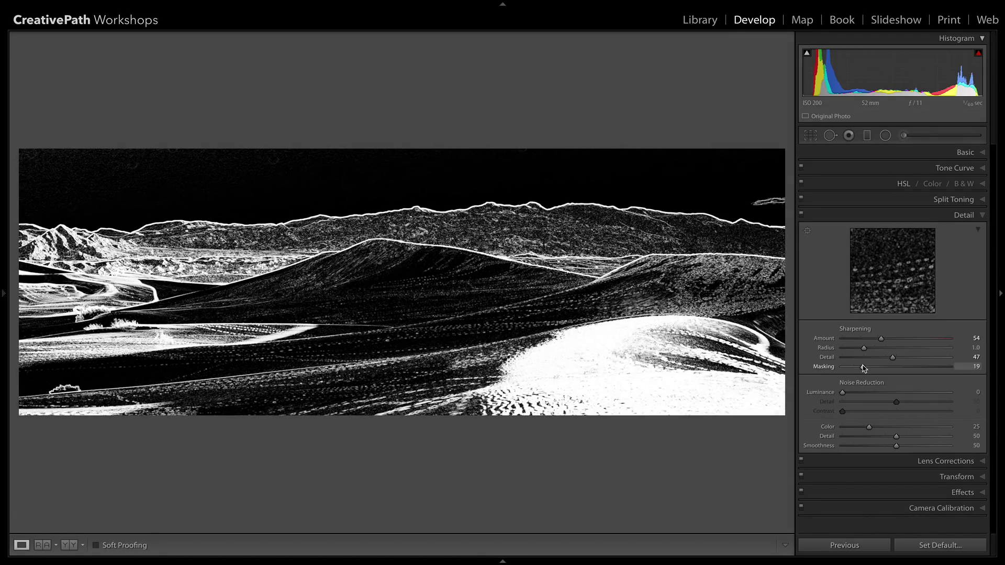
drag(863, 369, 867, 369)
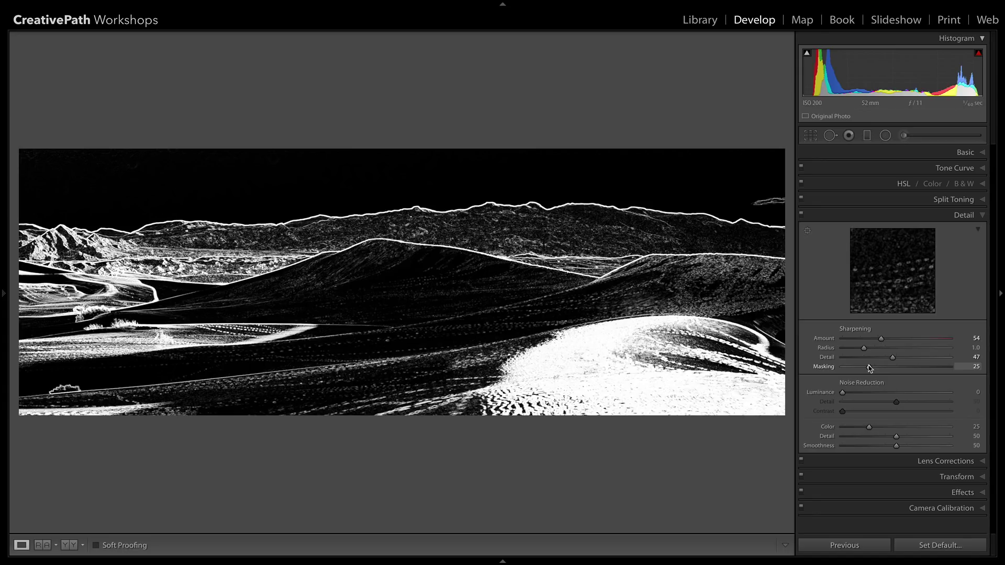
drag(869, 368, 869, 368)
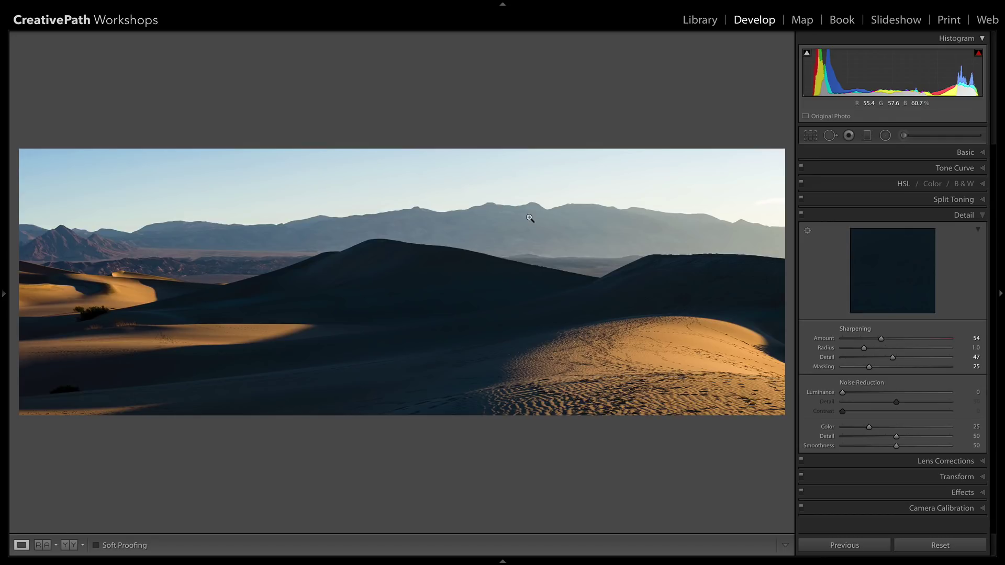
Step: Inspect the dark dune at 1:1, set noise reduction Luminance and Color to 30, and compare before/after
click(494, 266)
drag(382, 269, 530, 218)
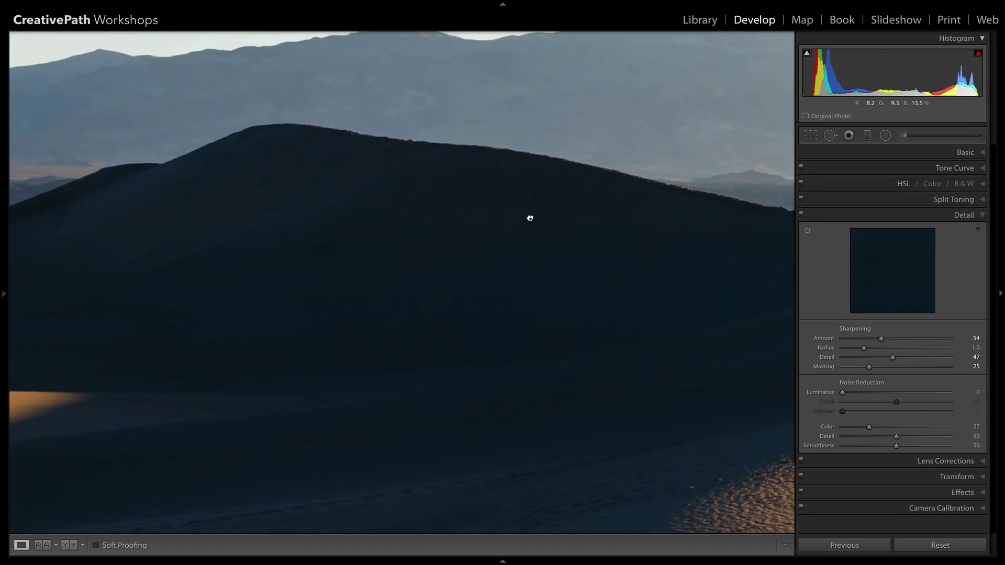
drag(319, 244, 568, 265)
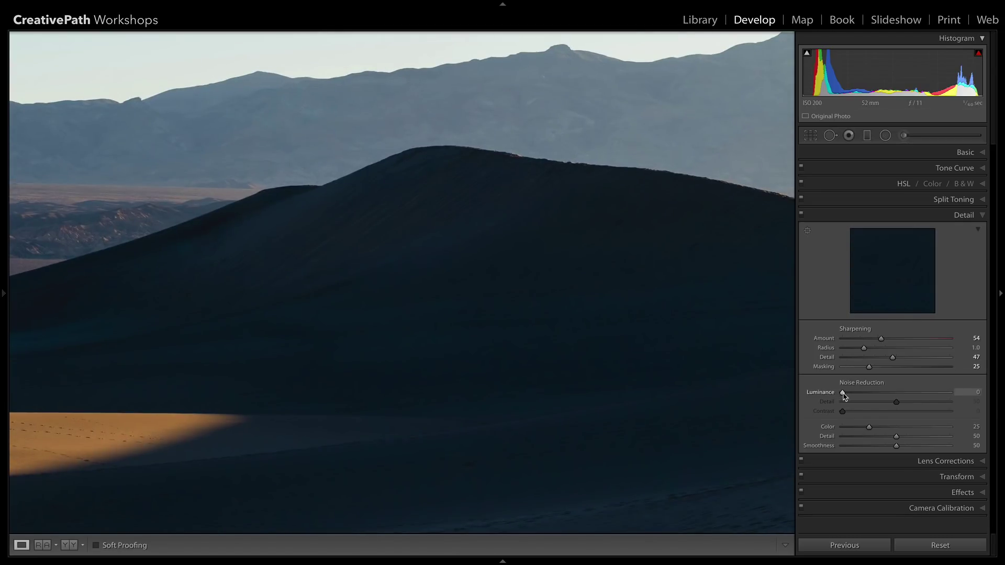
drag(843, 393, 874, 428)
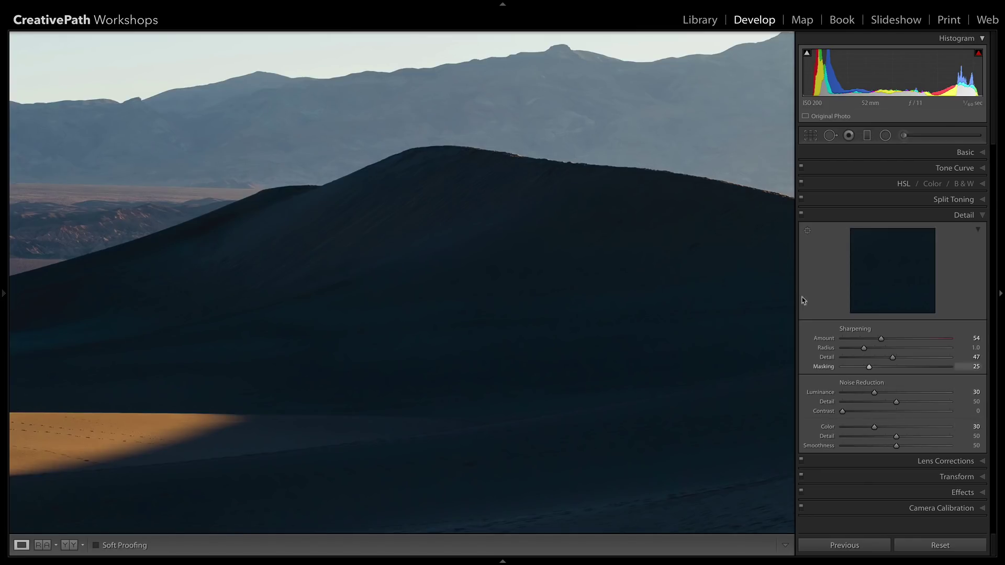
click(572, 348)
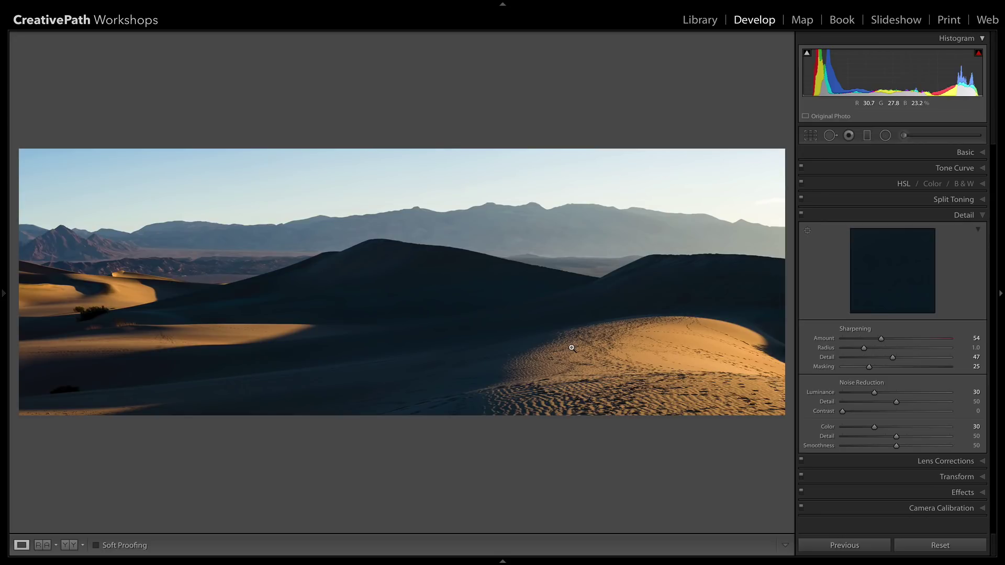
key(backslash)
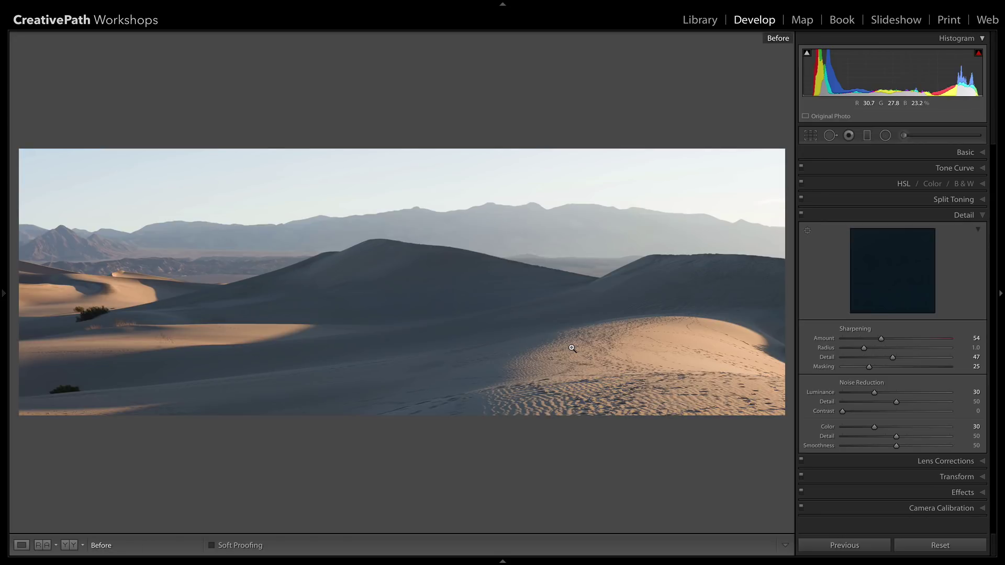
key(backslash)
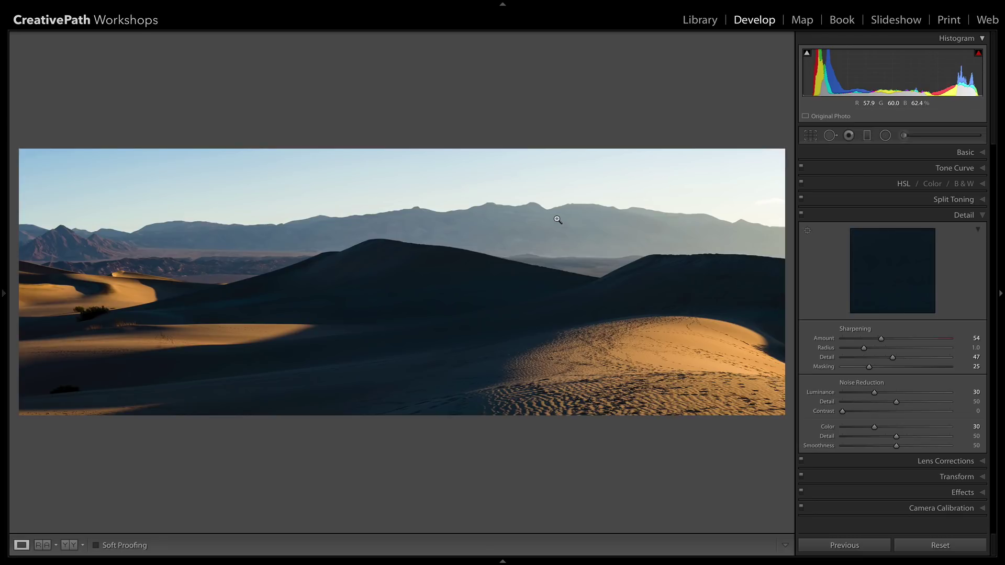
Step: Darken the sky with a flattened graduated filter (Exposure −0.30, Highlights −62), then drag a second one
click(868, 136)
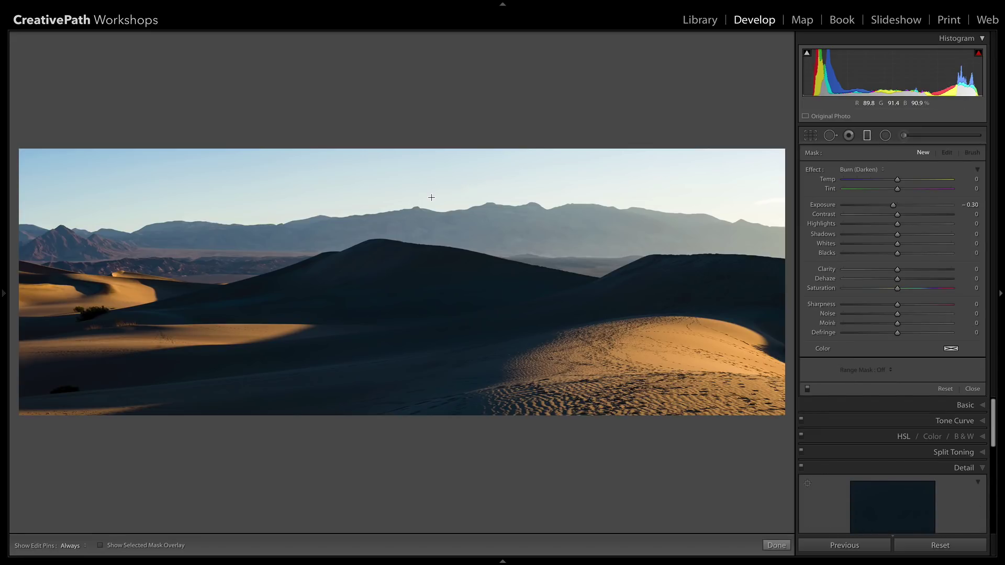
drag(432, 197, 430, 254)
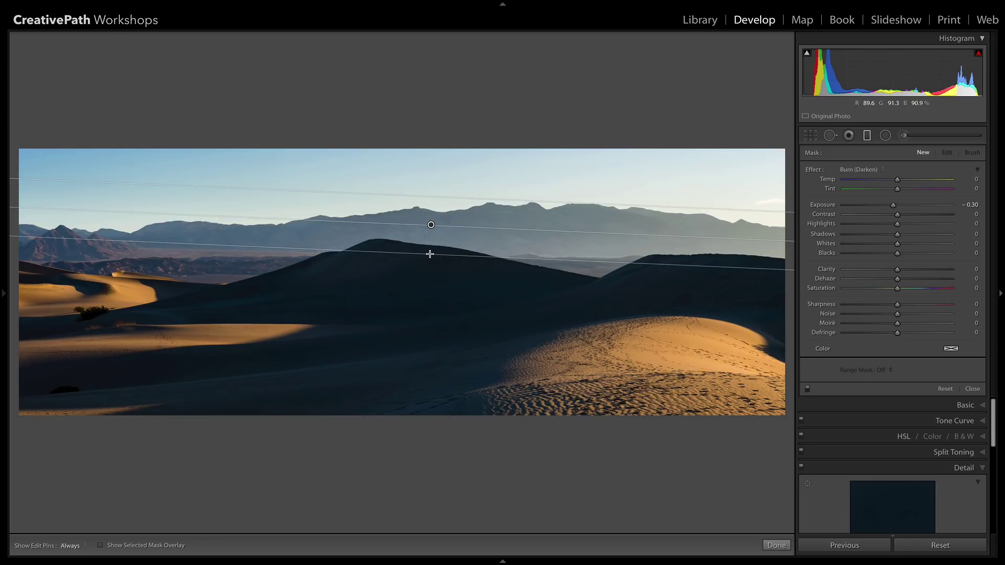
drag(429, 254, 446, 245)
drag(609, 234, 608, 236)
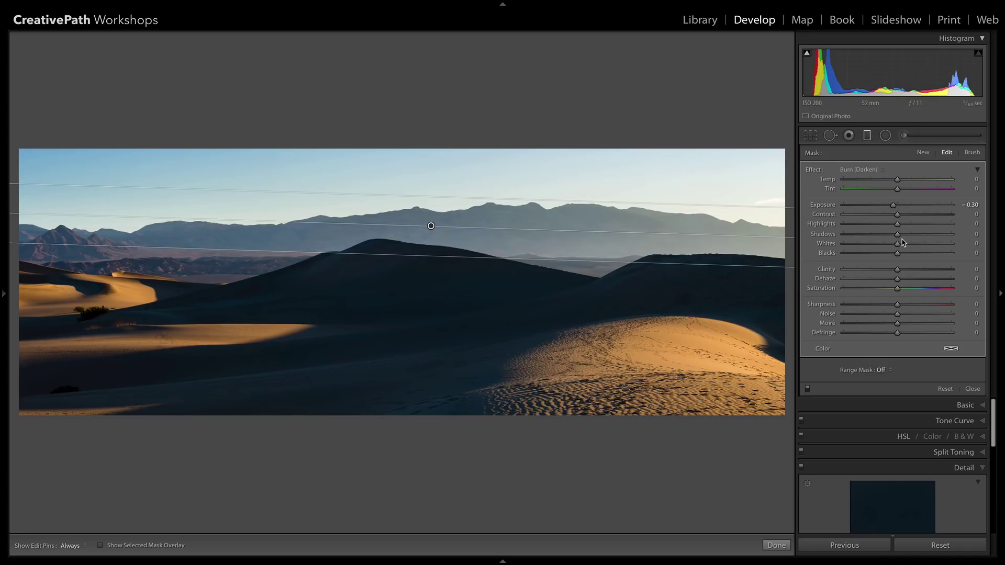
drag(897, 224, 863, 225)
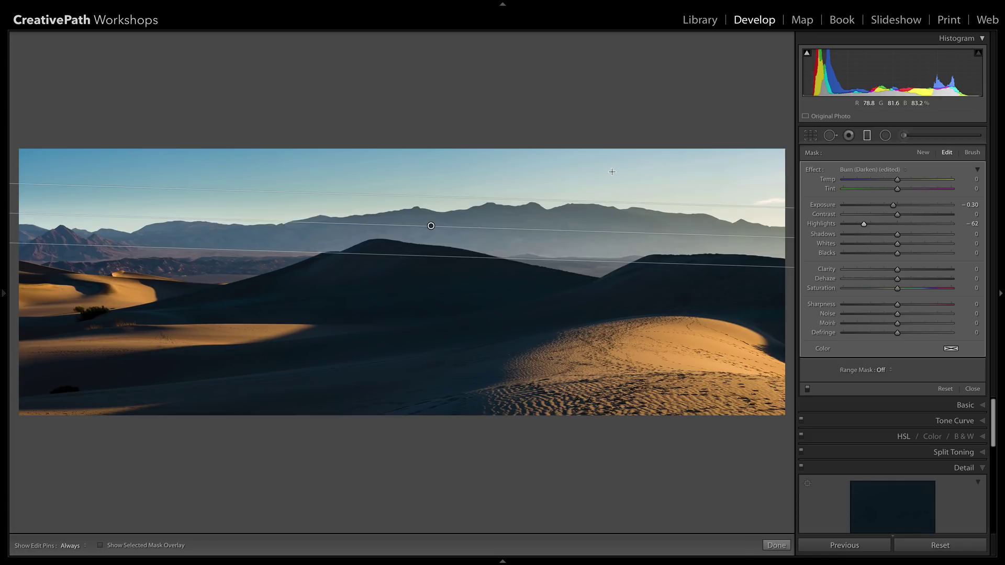
drag(612, 172, 605, 193)
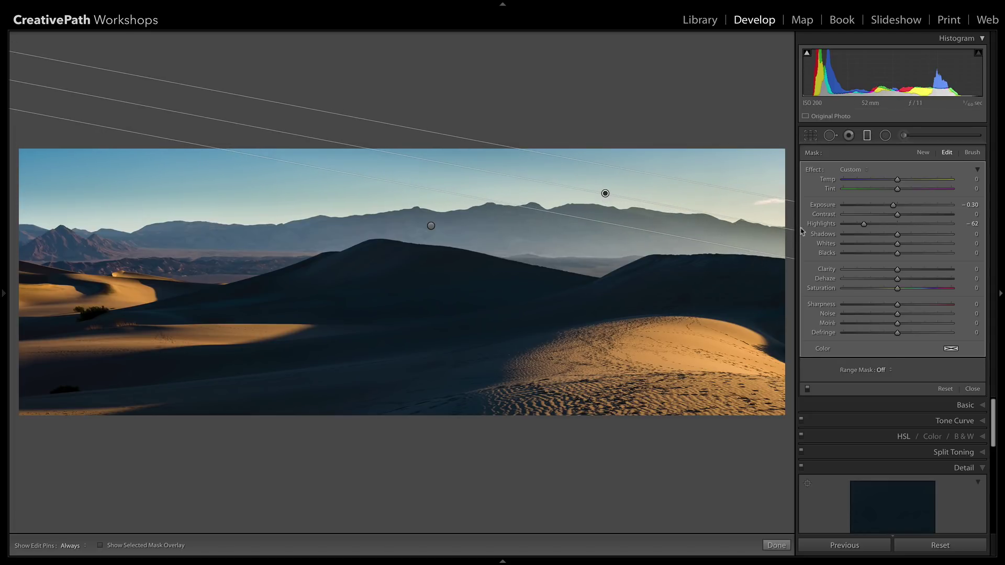
Step: Reset the second gradient's exposure to 0, set its Highlights to −100, and close the tool
double_click(832, 205)
drag(863, 224, 820, 229)
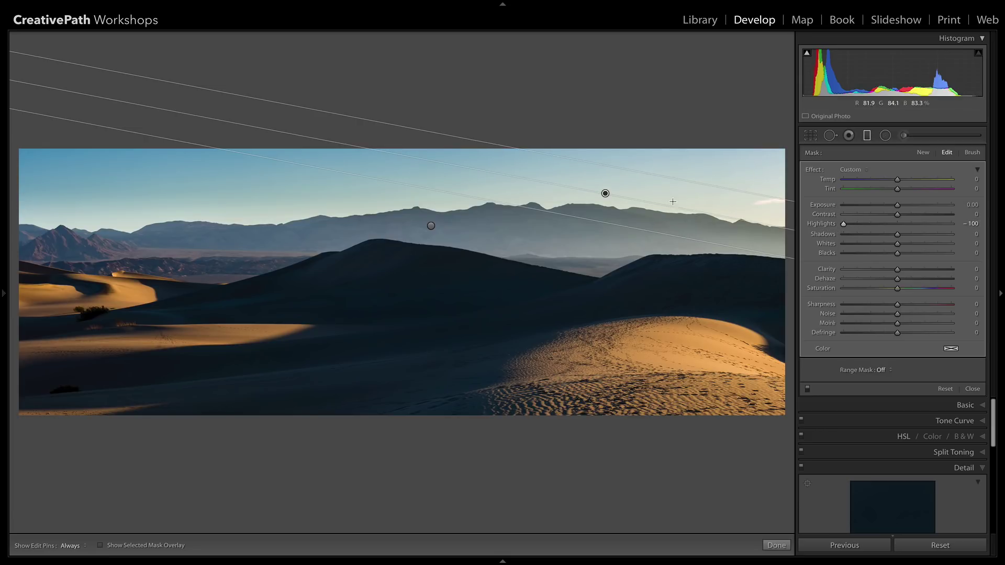
click(972, 389)
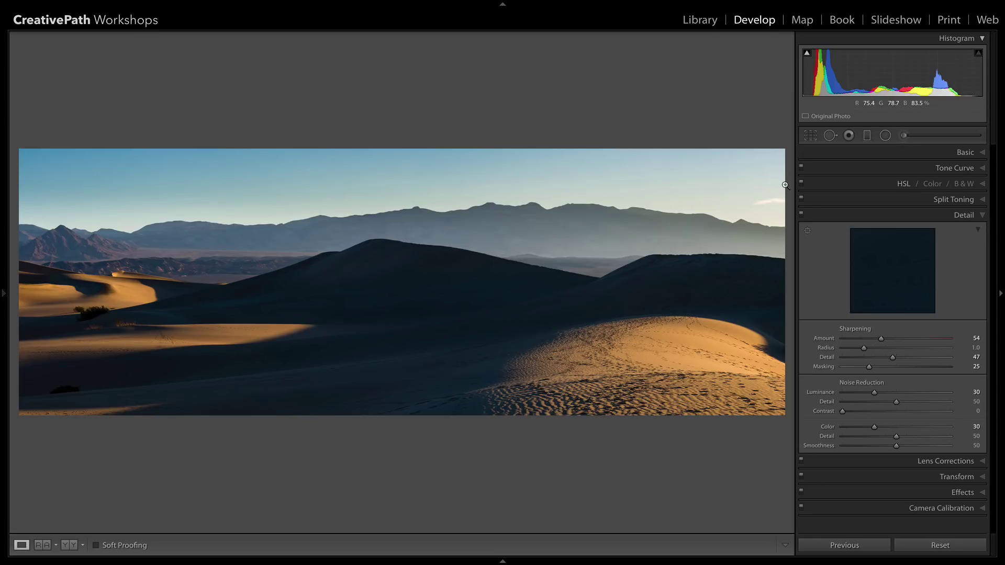
Step: Pick the Adjustment Brush with the Burn (Darken) effect and shrink its size from 12.0 to 7.0
click(904, 135)
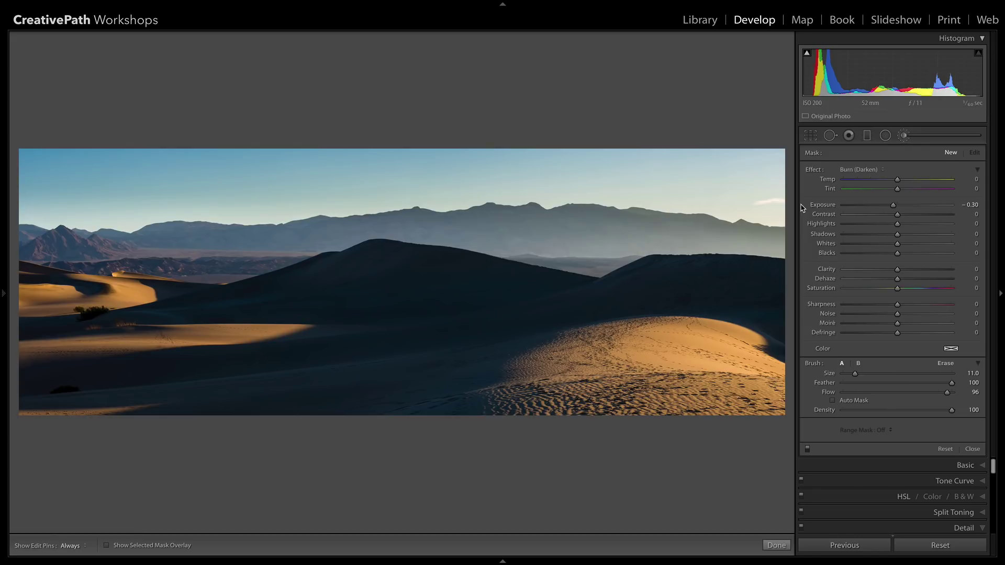
click(861, 169)
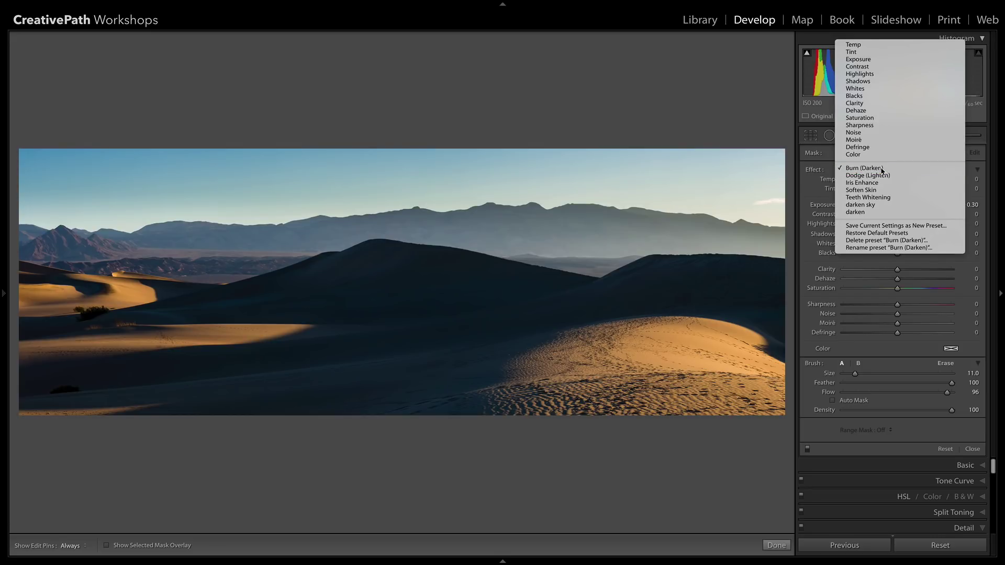
click(882, 169)
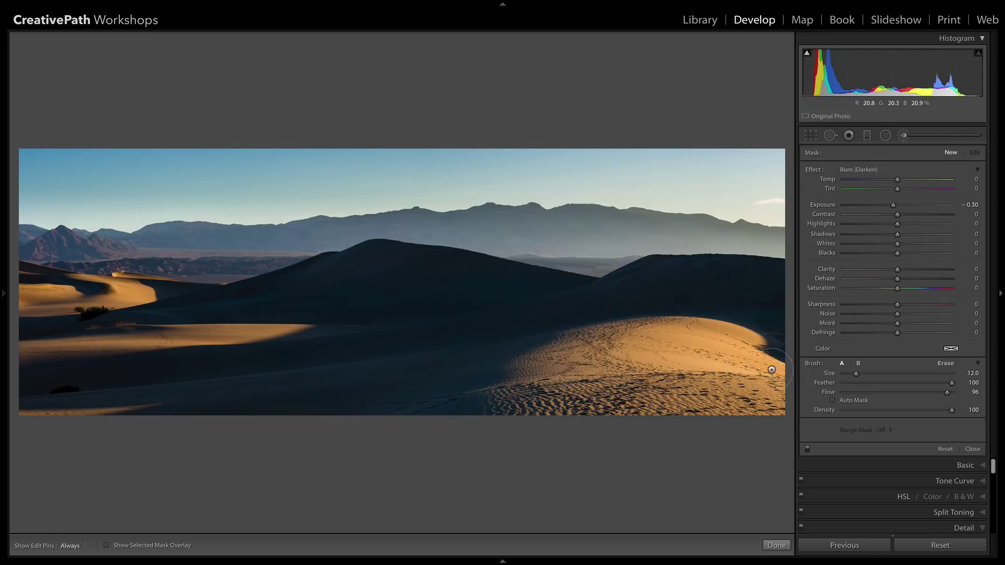
key(h)
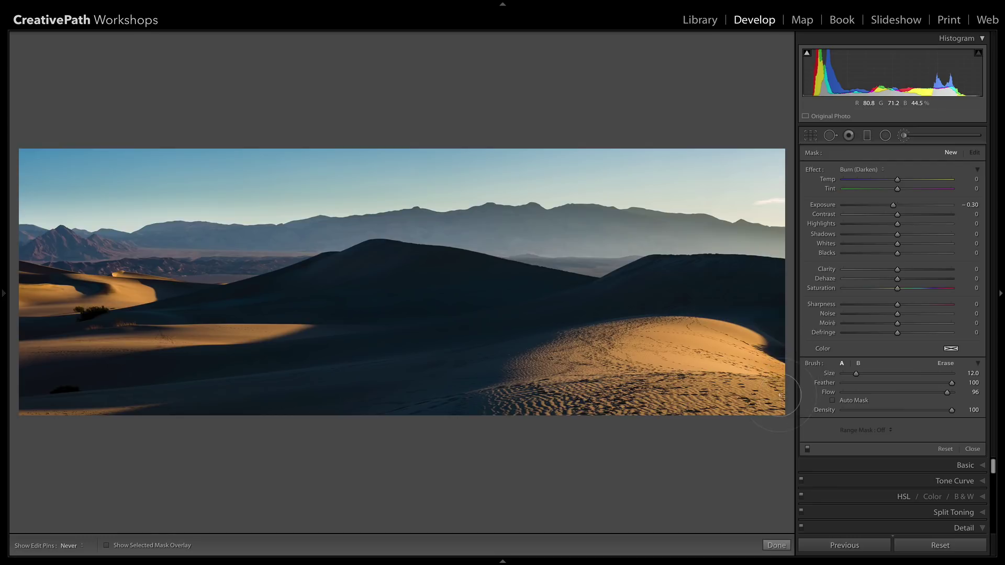
key(h)
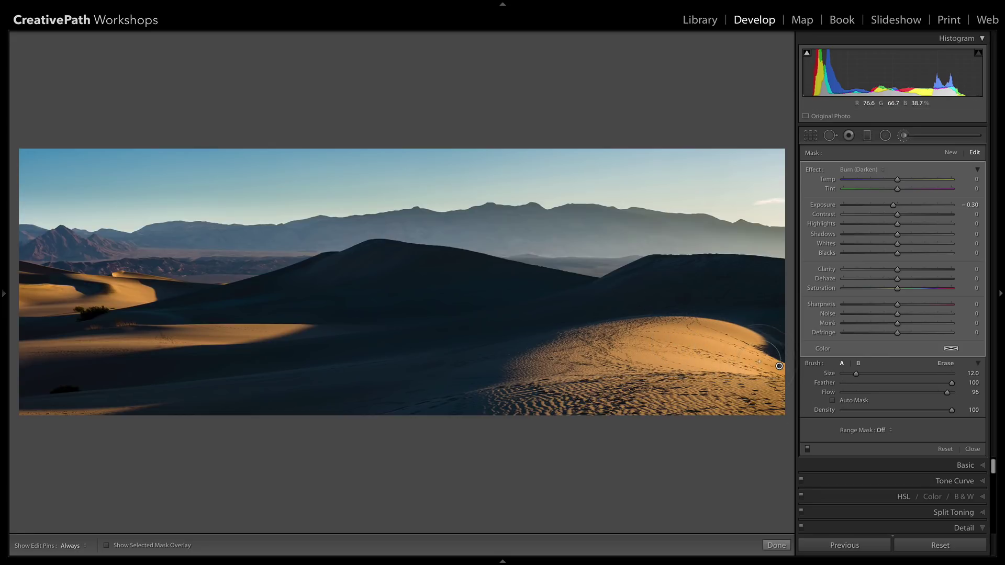
scroll(23, 290, down, 3)
scroll(26, 377, down, 2)
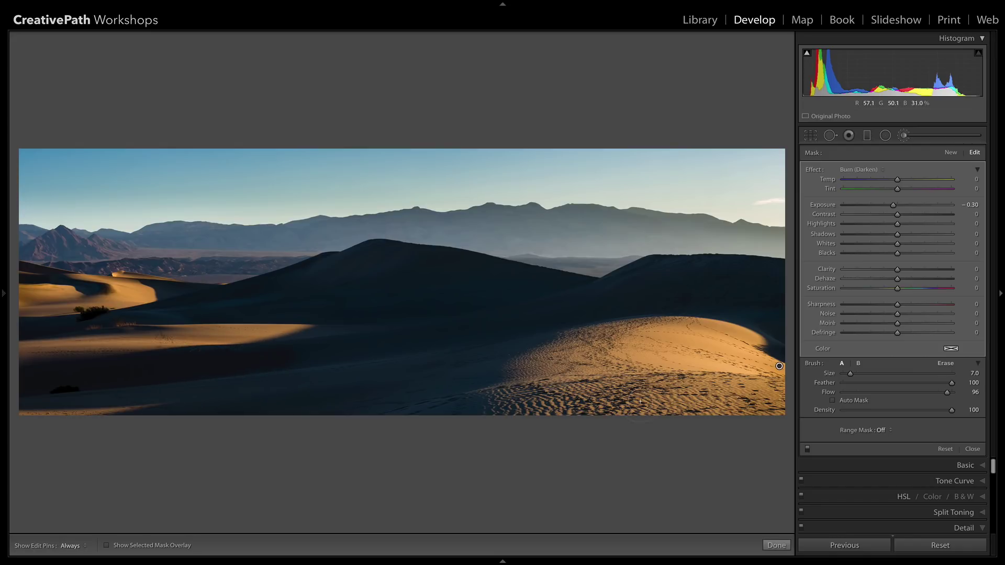
Step: Switch the burn brush to Erase with Flow 69 to remove spill on the foreground dunes
key(alt)
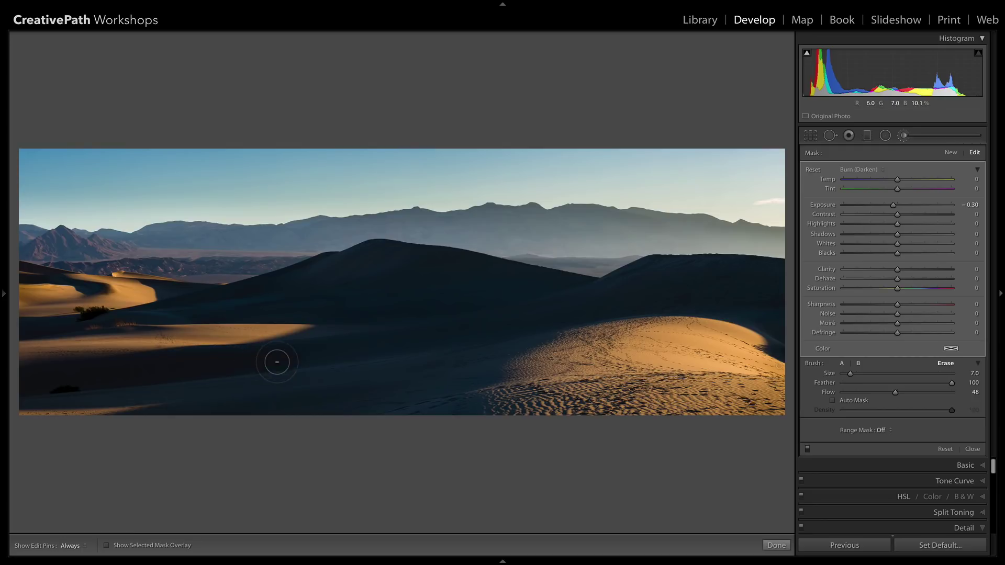
key(h)
key(h)
key(alt)
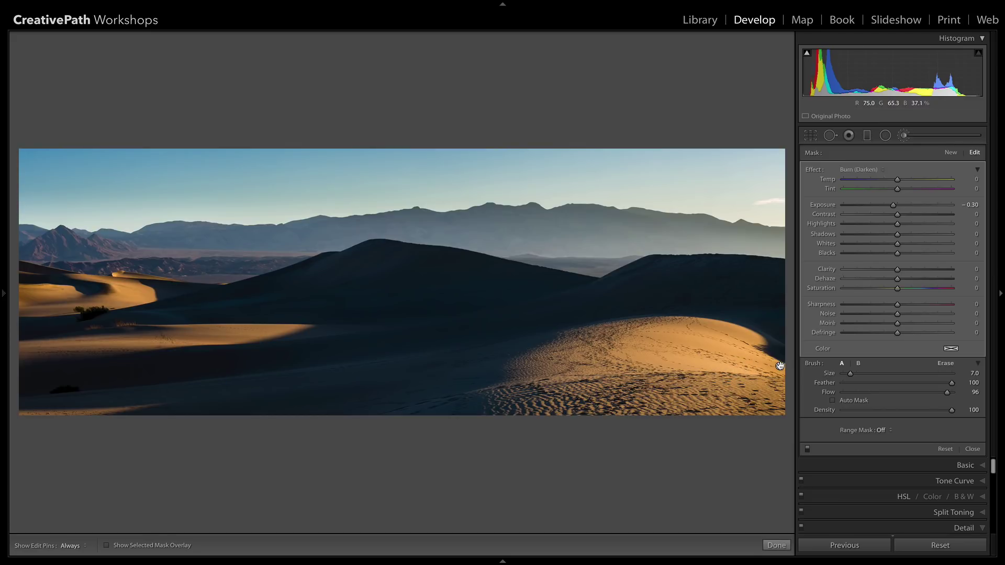
key(alt)
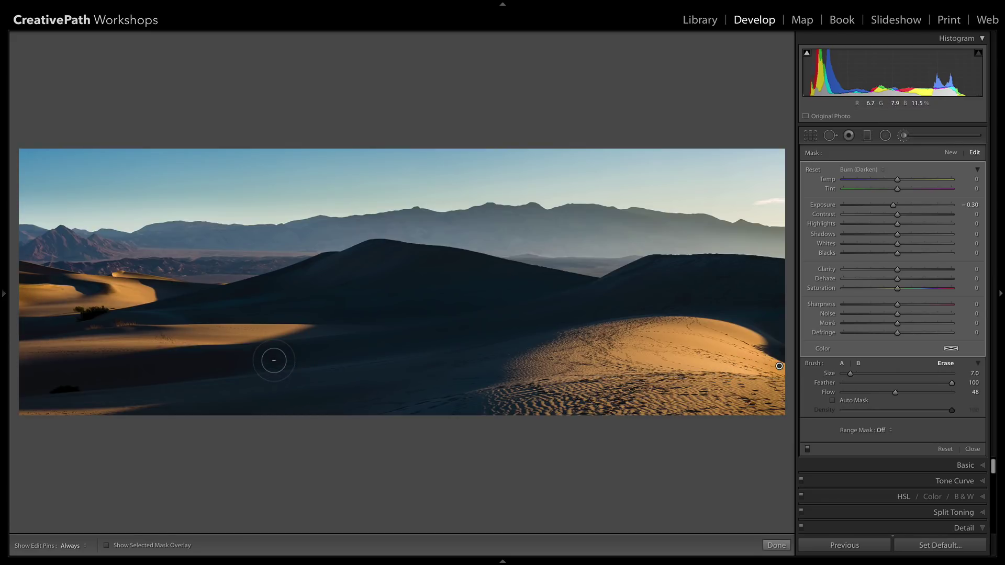
drag(895, 392, 918, 392)
key(h)
key(h)
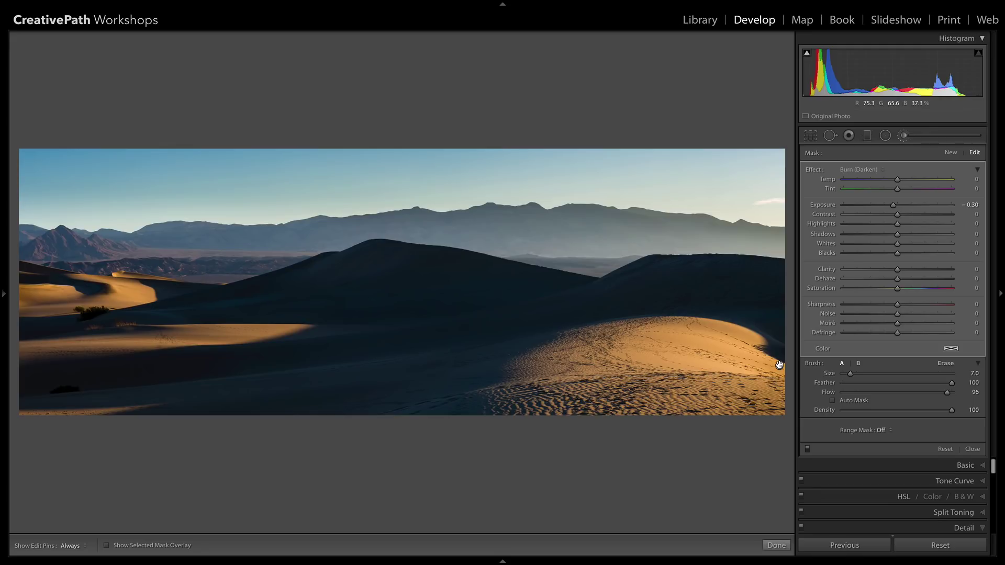
Step: Keep erasing overspray with the pins hidden, then enlarge the brush to size 10
mouse_move(779, 364)
key(alt)
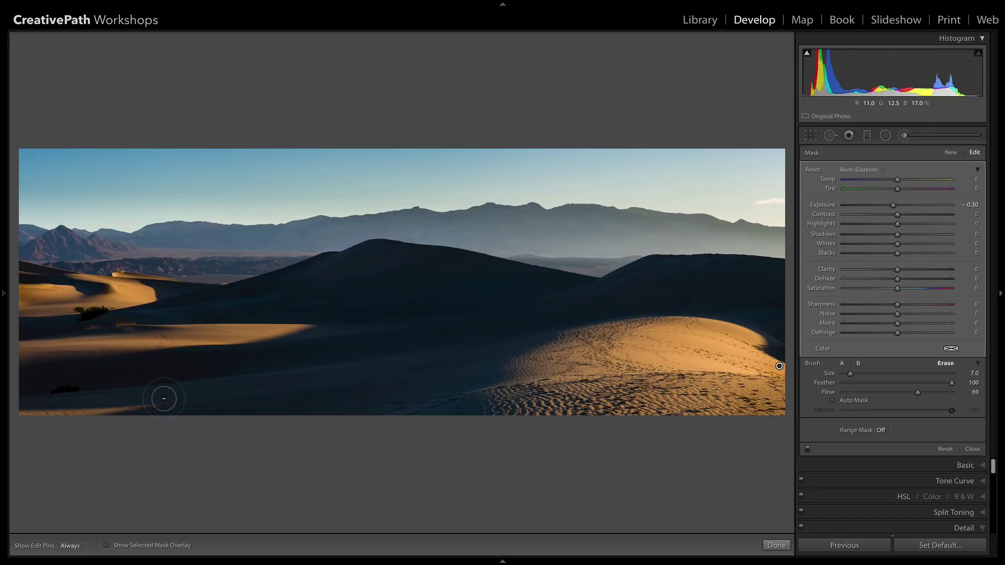
key(h)
key(h)
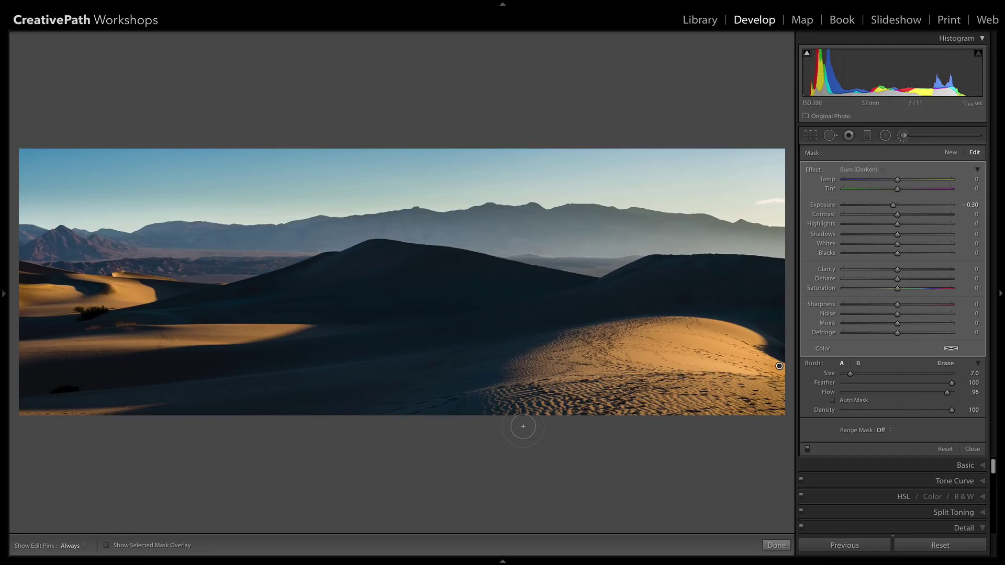
key(h)
scroll(445, 414, up, 3)
key(h)
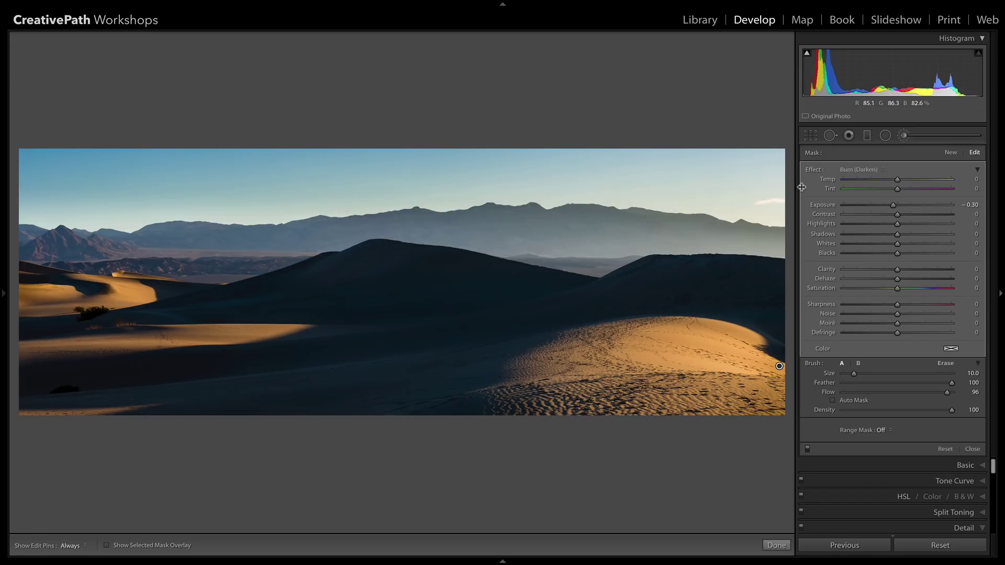
Step: Select the sky graduated filter and set its mask brush to Erase at Flow 88
click(866, 135)
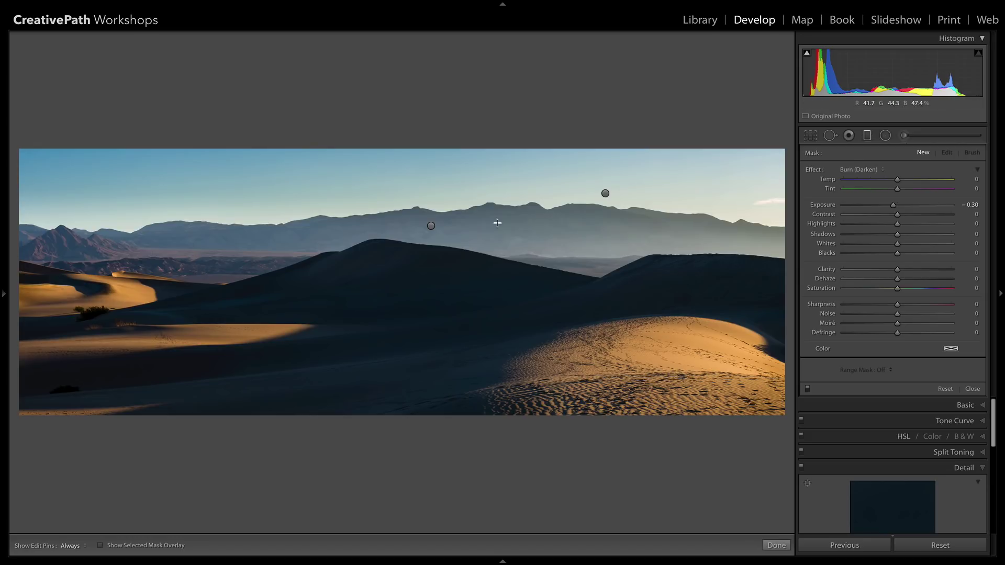
click(431, 225)
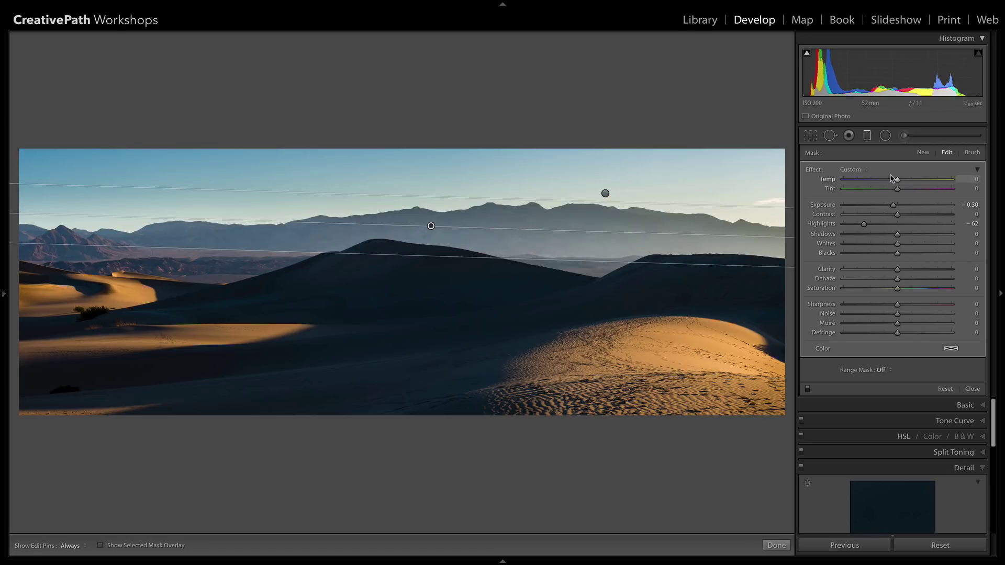
click(973, 153)
key(alt)
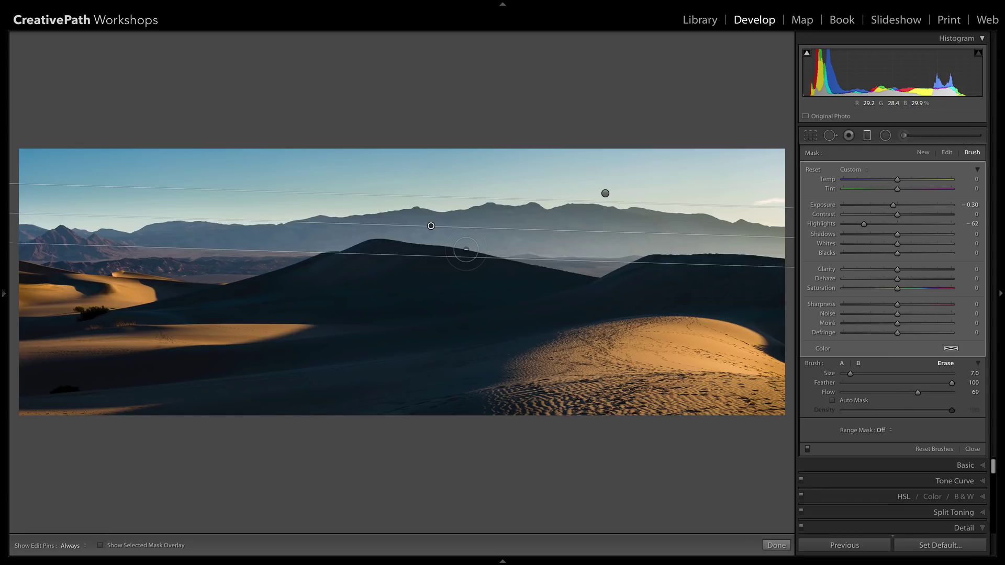
key(h)
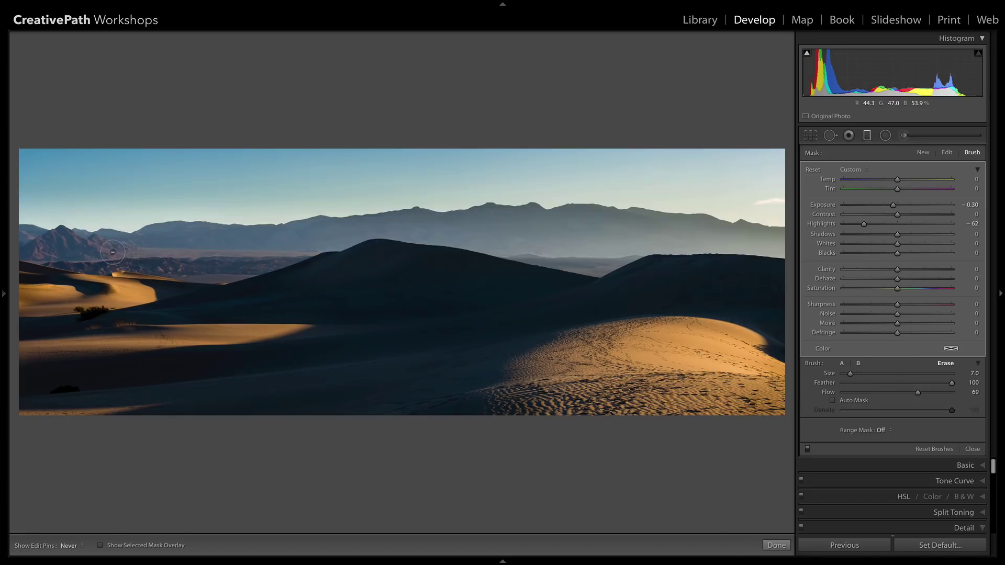
key(h)
drag(917, 392, 939, 393)
Step: Erase the filter's darkening over the dune crest and distant hills, then close the filter
key(h)
key(h)
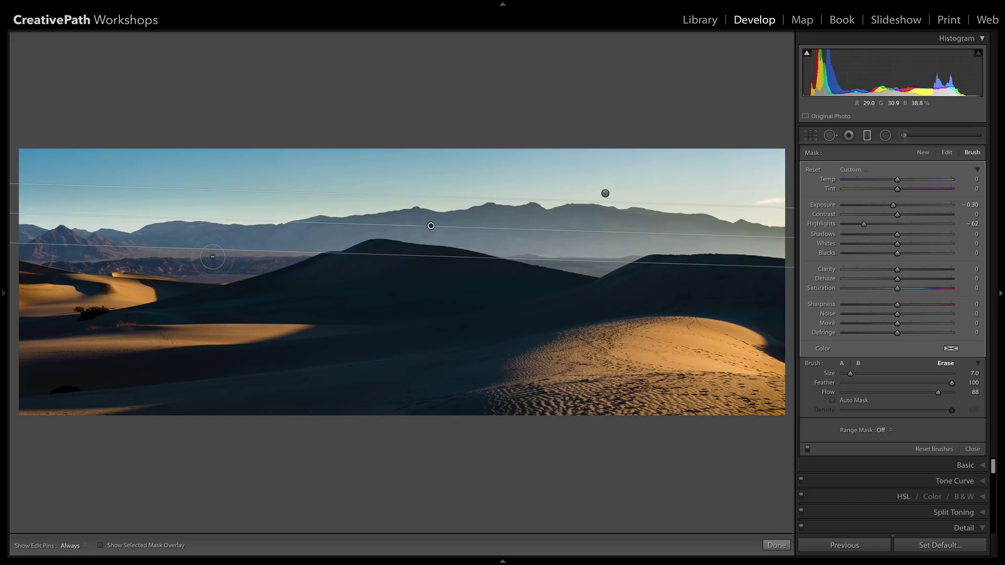
key(h)
key(h)
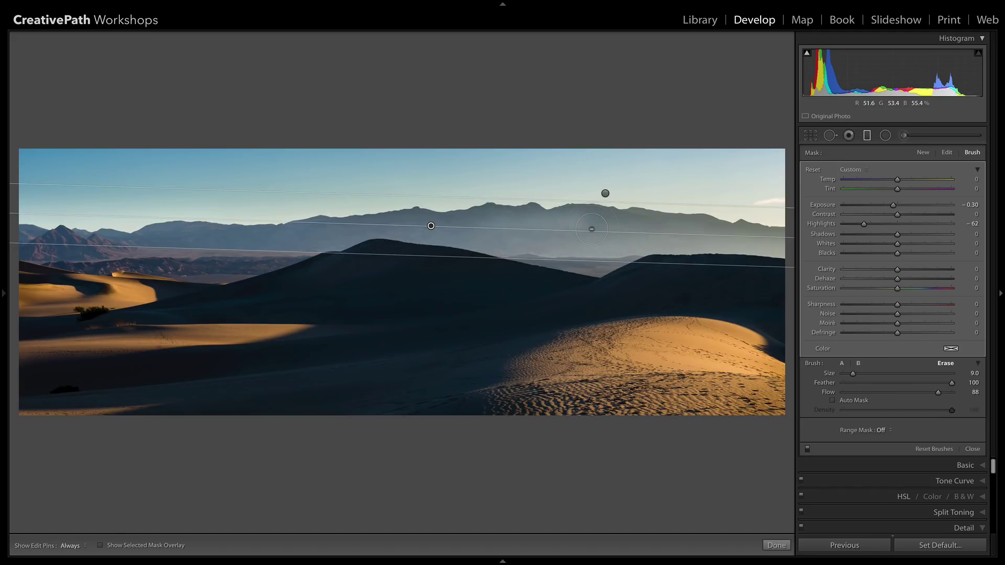
key(h)
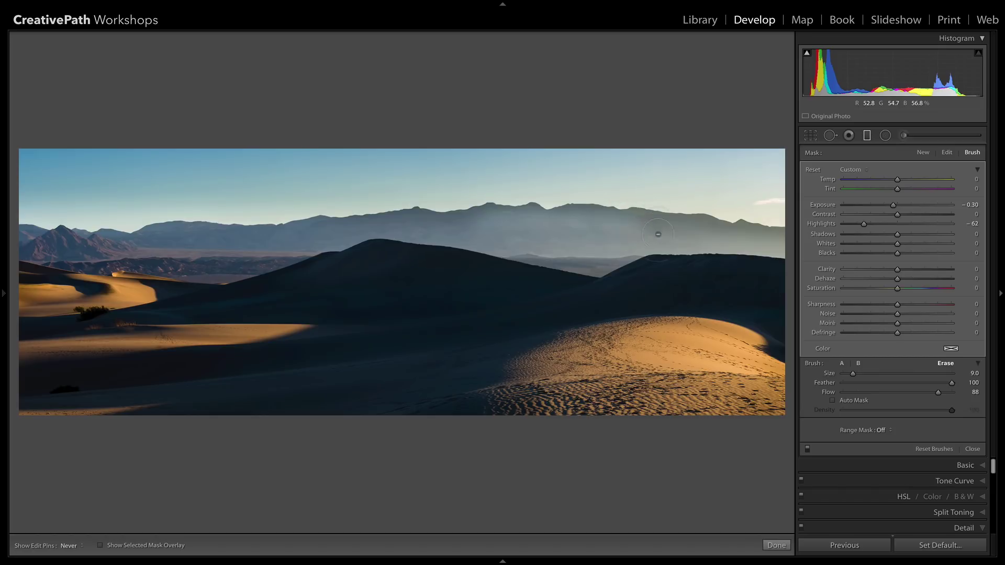
key(h)
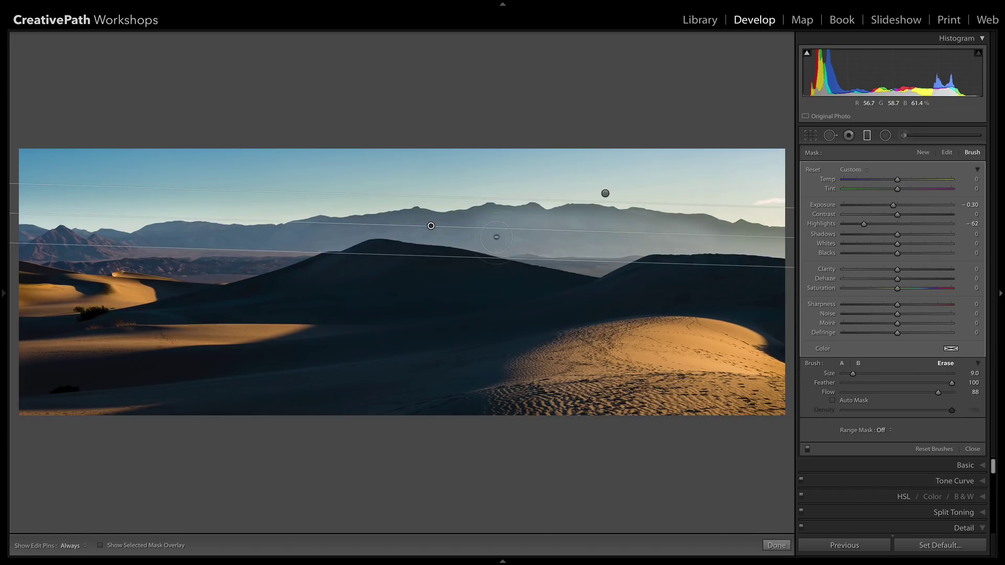
key(h)
key(h)
key(h)
key(h)
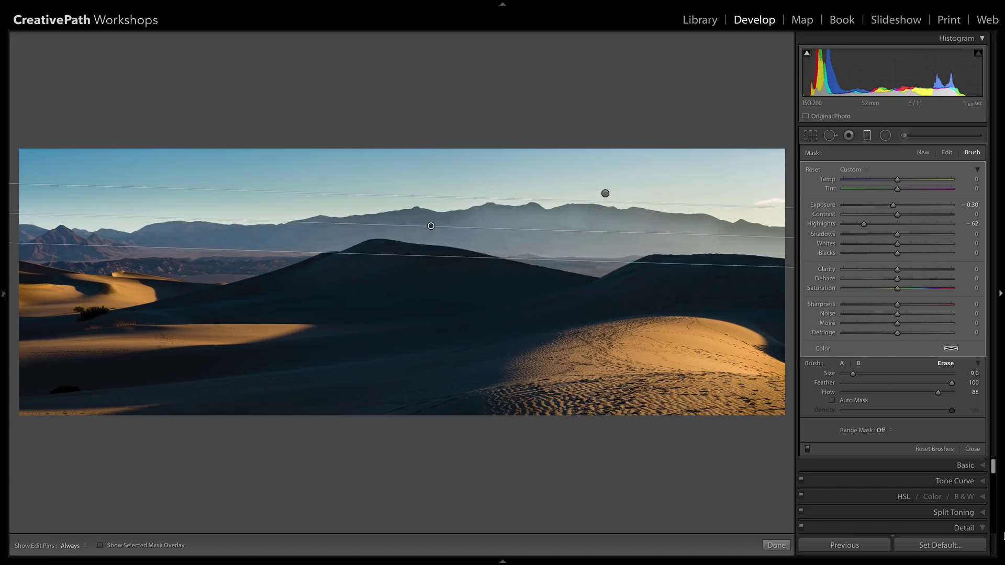
click(973, 449)
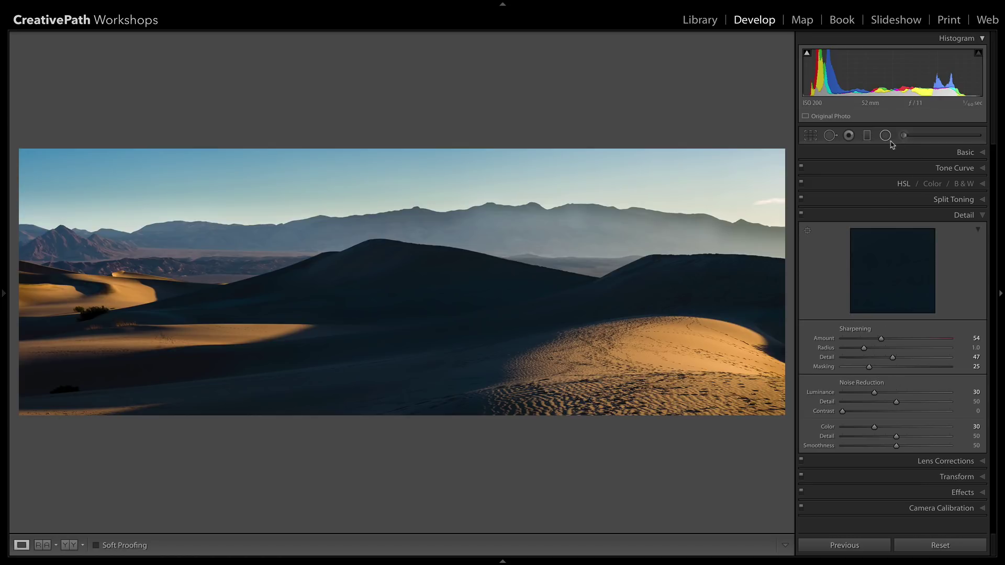
Step: Reselect the sky graduated filter and brush its mask at Flow 26 over the right-hand mountains
click(866, 135)
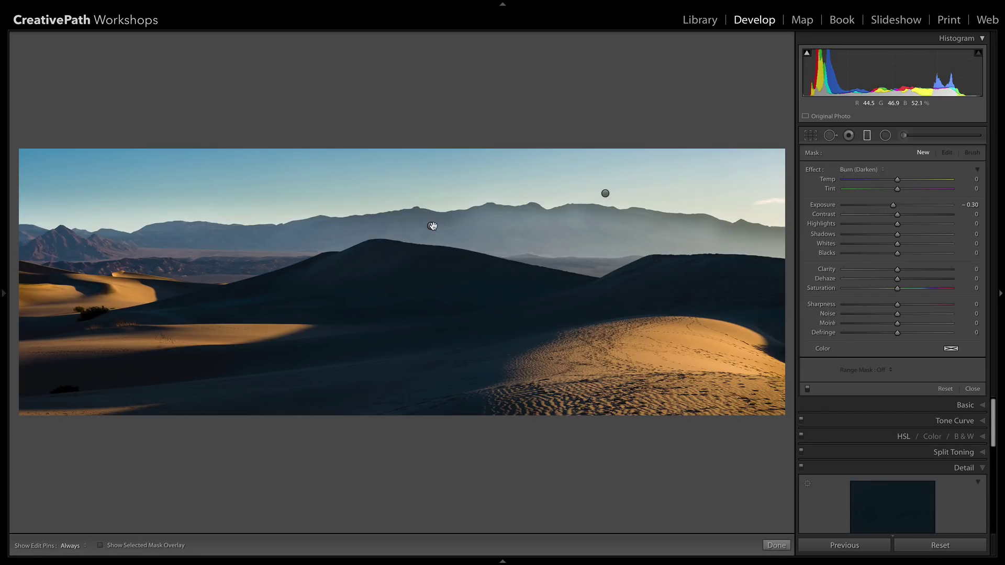
click(430, 226)
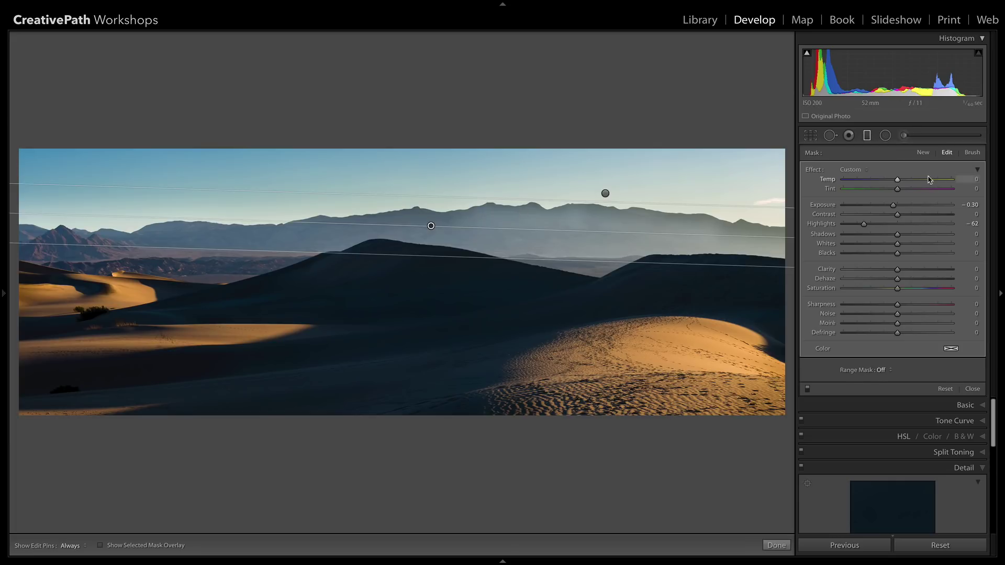
click(972, 152)
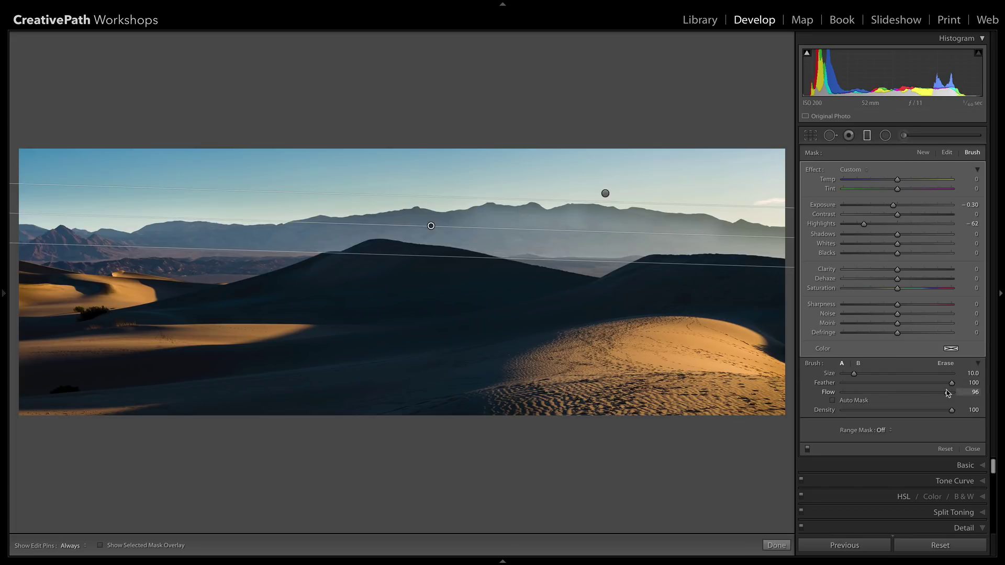
drag(948, 392, 871, 393)
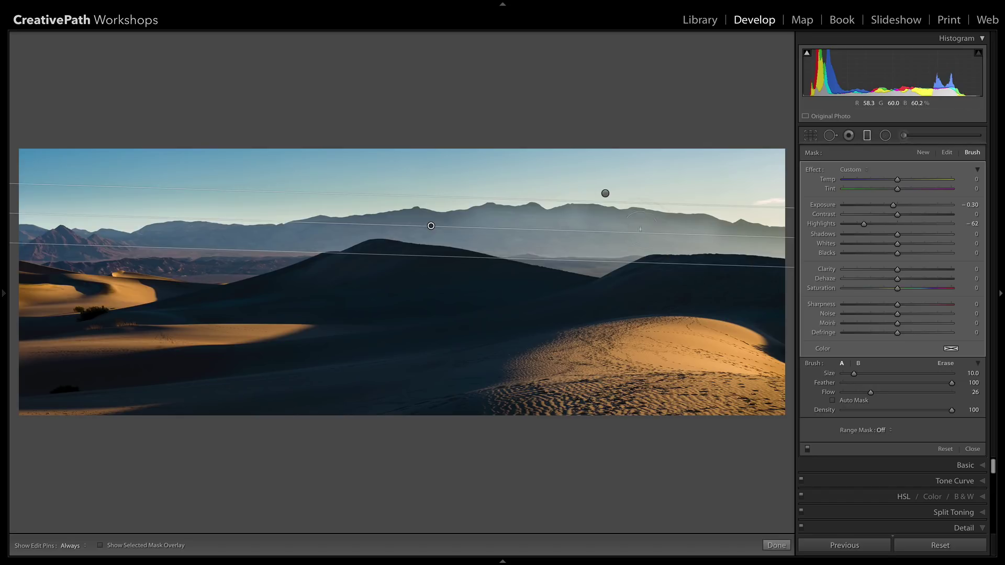
key(h)
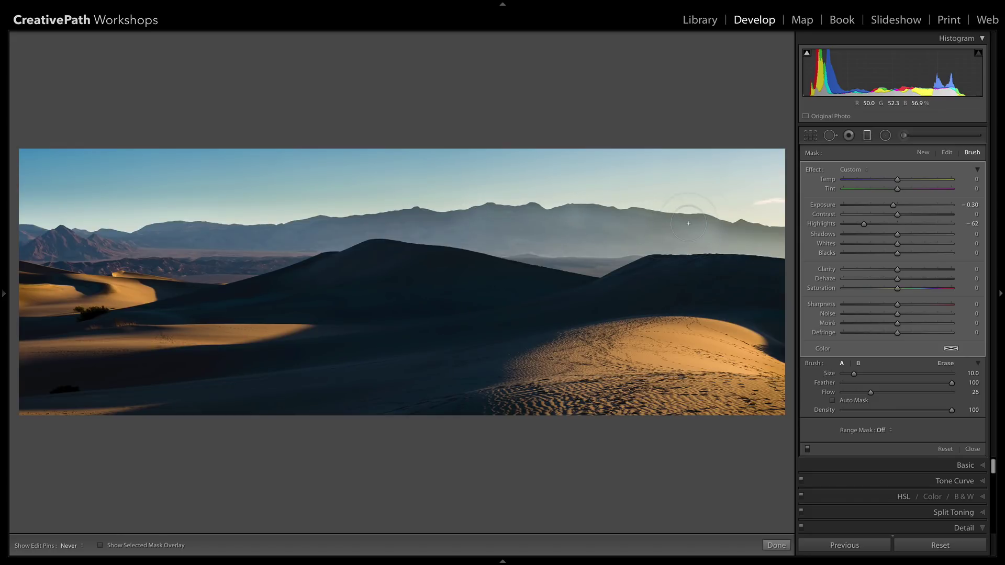
key(h)
click(972, 450)
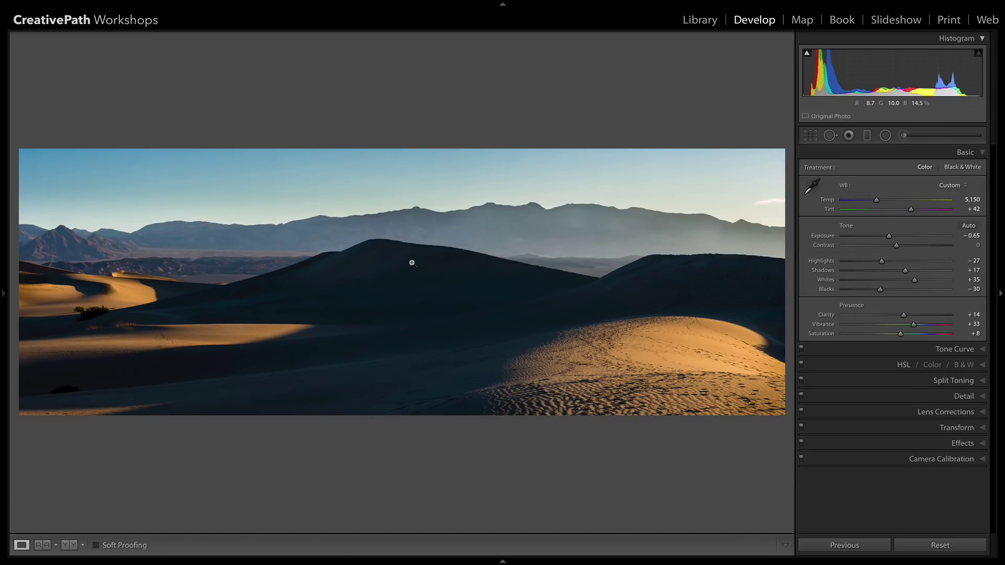
key(backslash)
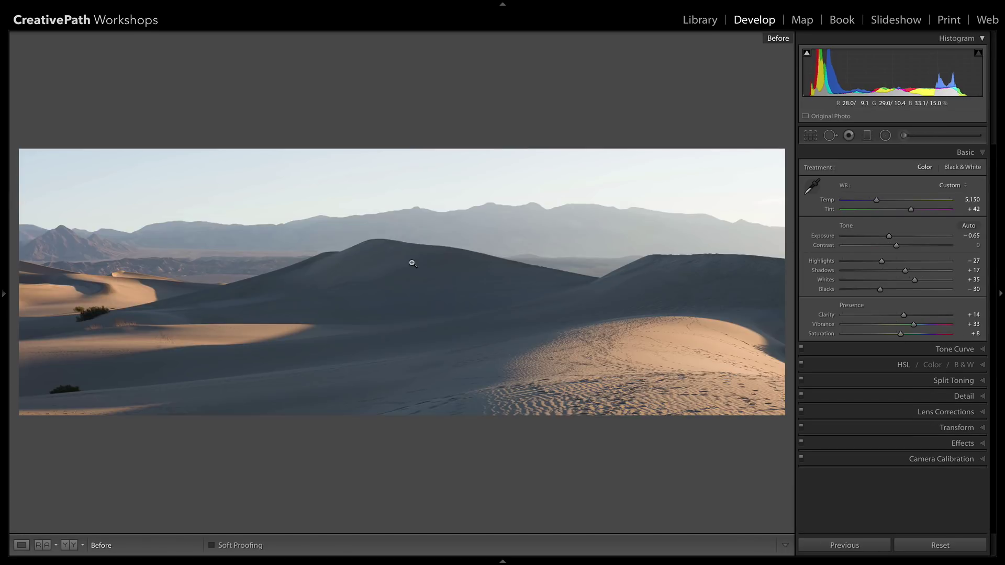
key(backslash)
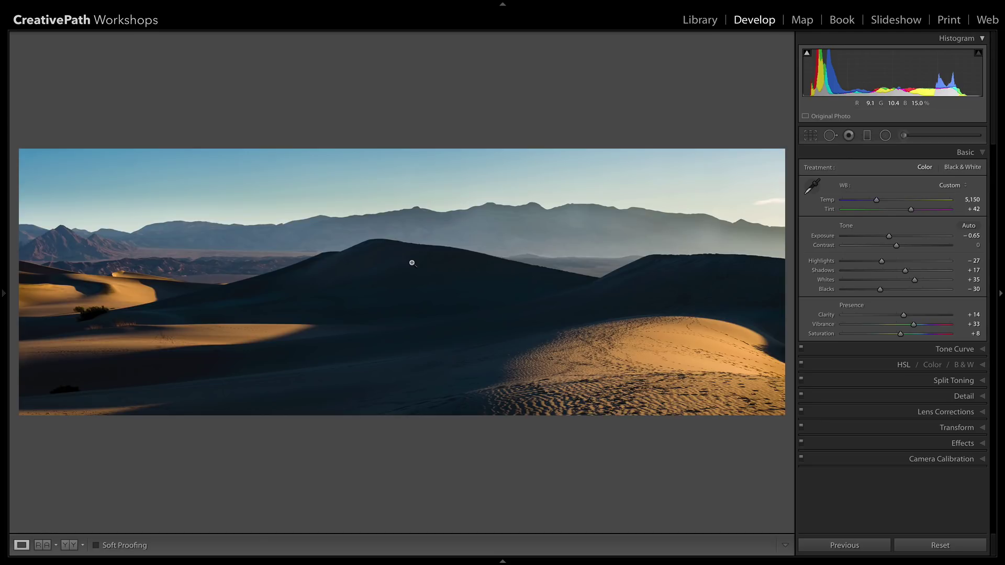
Step: Turn on soft proofing with cifa_p800_pmk310_m_bk.icc and show Current and Proof Preview side by side
key(s)
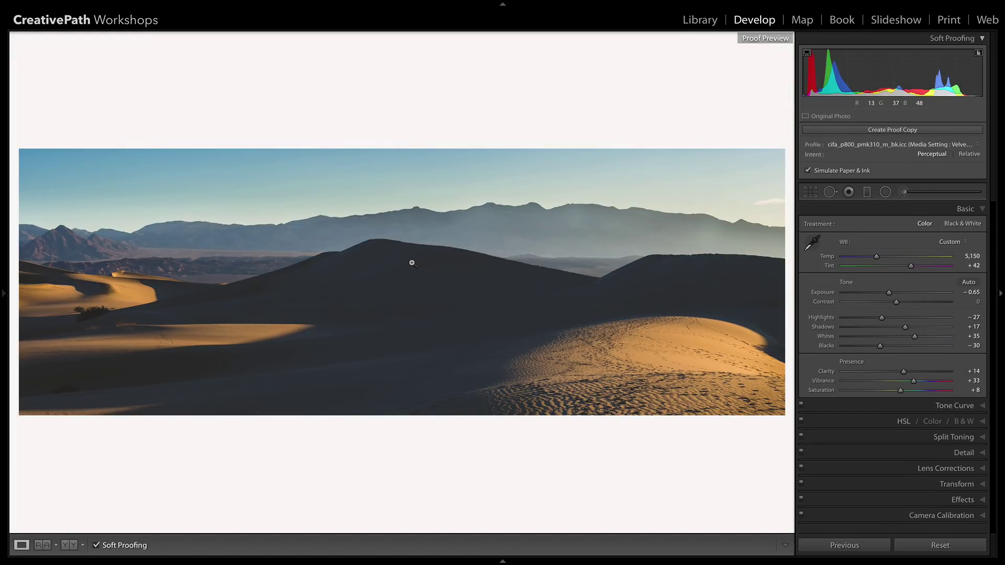
key(y)
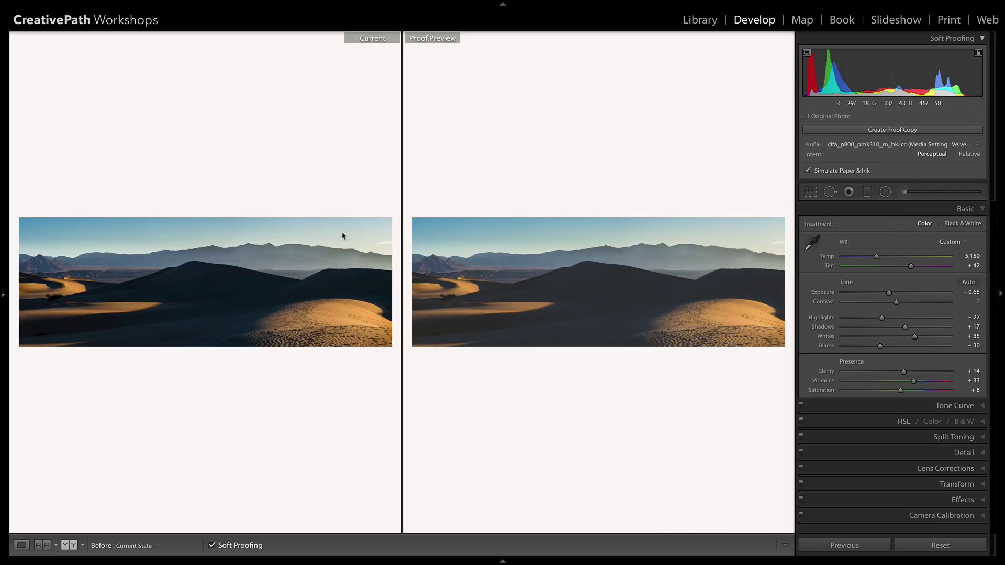
Step: Proof with cifa_iPfpro1000_platine310.icc, comparing Relative and Perceptual intent before keeping Perceptual
click(889, 146)
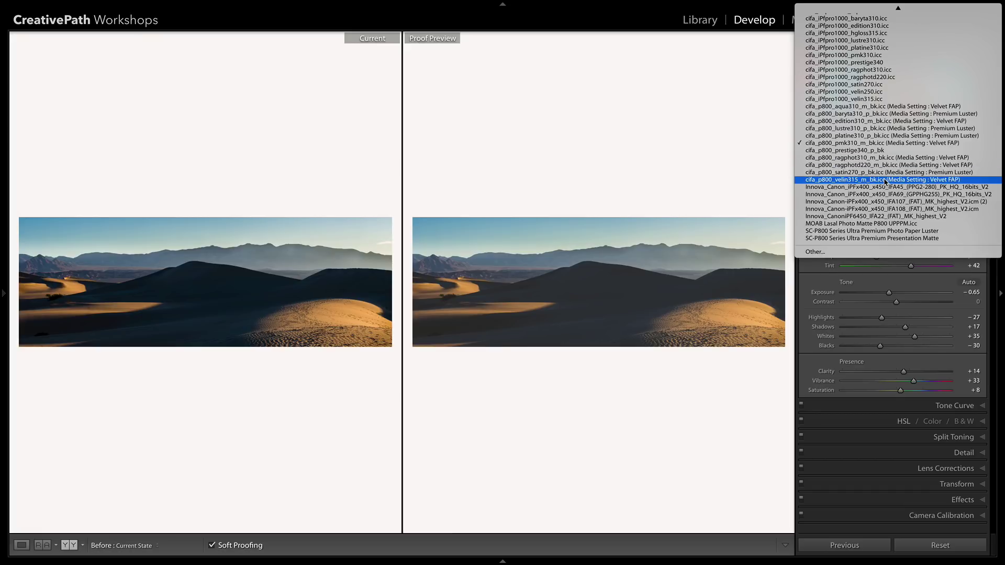
scroll(890, 157, up, 1)
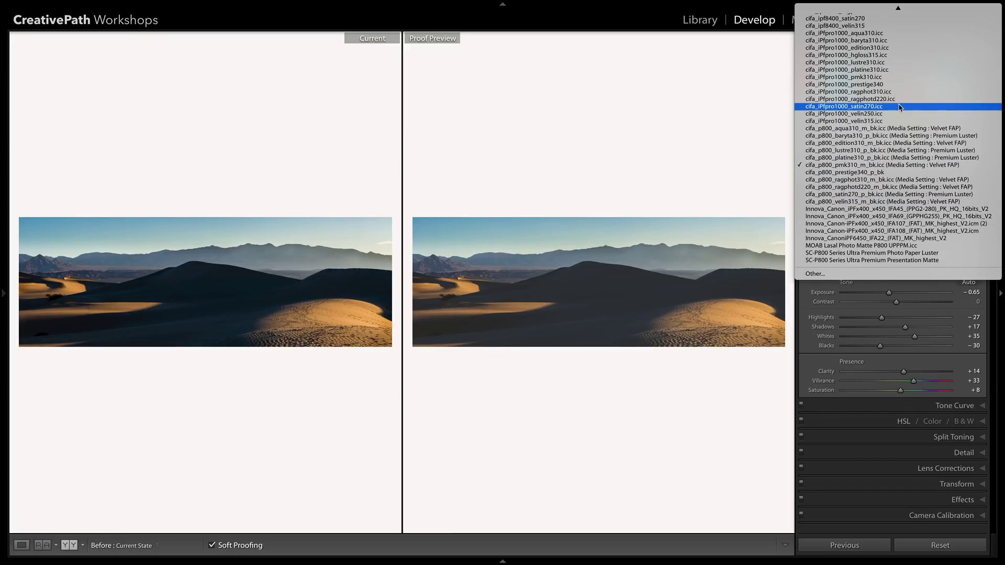
click(896, 71)
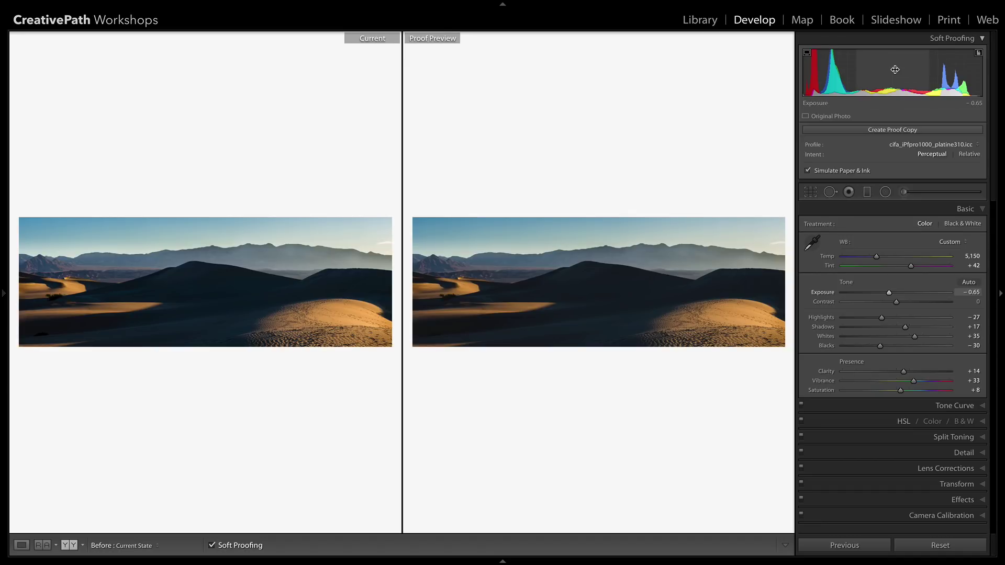
click(969, 155)
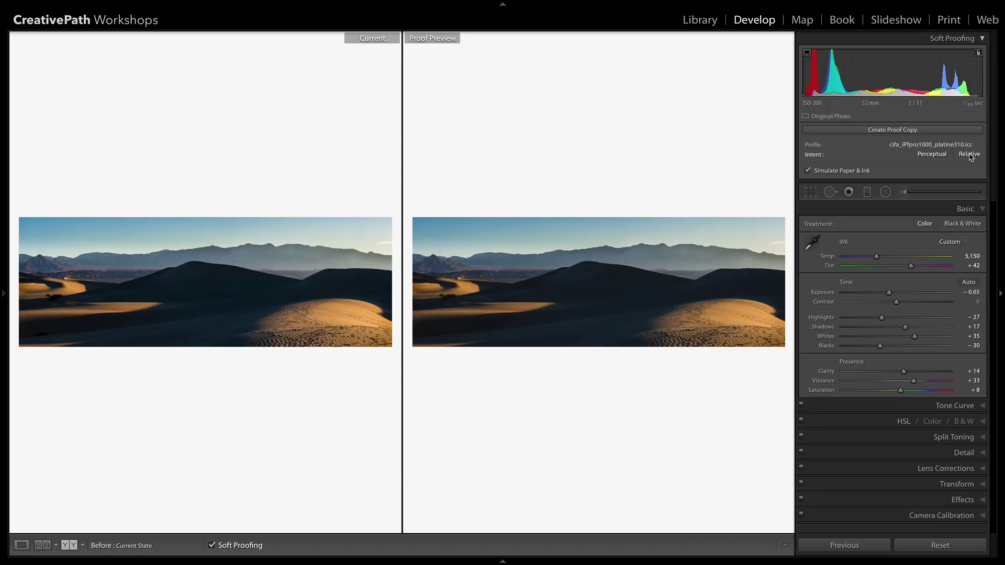
click(935, 155)
click(969, 155)
click(931, 155)
Step: Go to the Print module and format Page Setup for the Canon PRO-1000
click(949, 19)
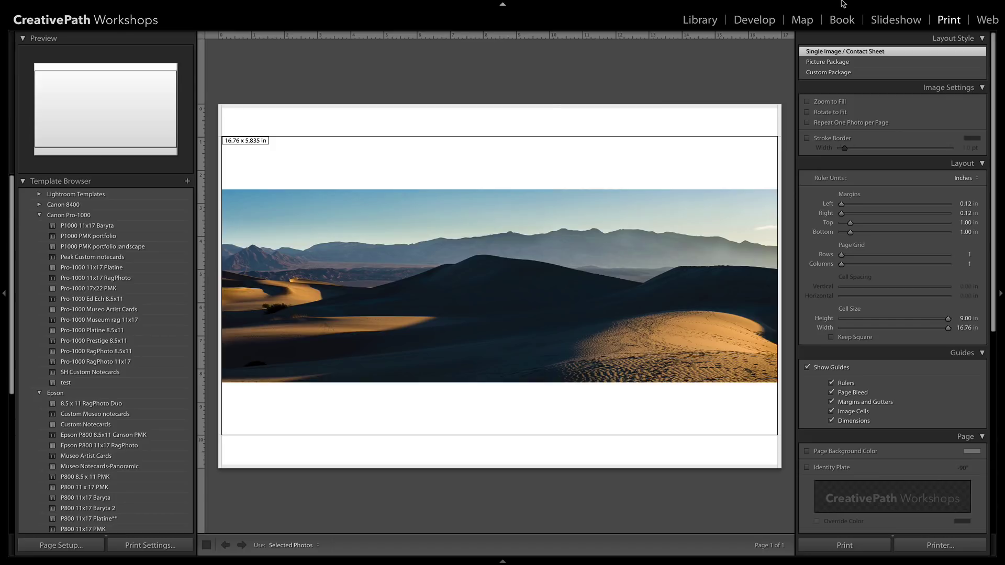
click(68, 545)
click(498, 134)
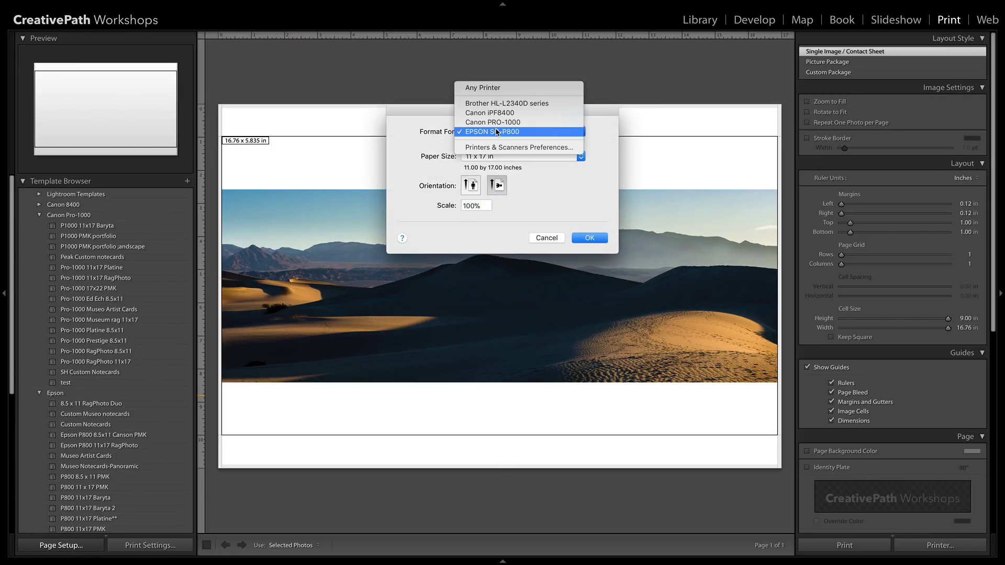
click(494, 123)
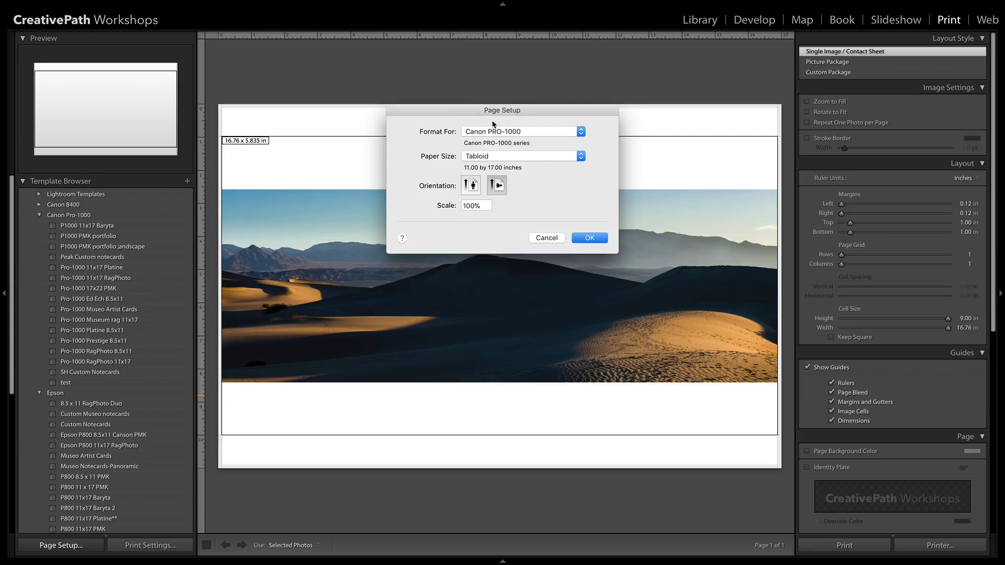
Step: Set the paper size to ANSI C, 17 by 22 inches
click(504, 156)
scroll(497, 105, up, 1)
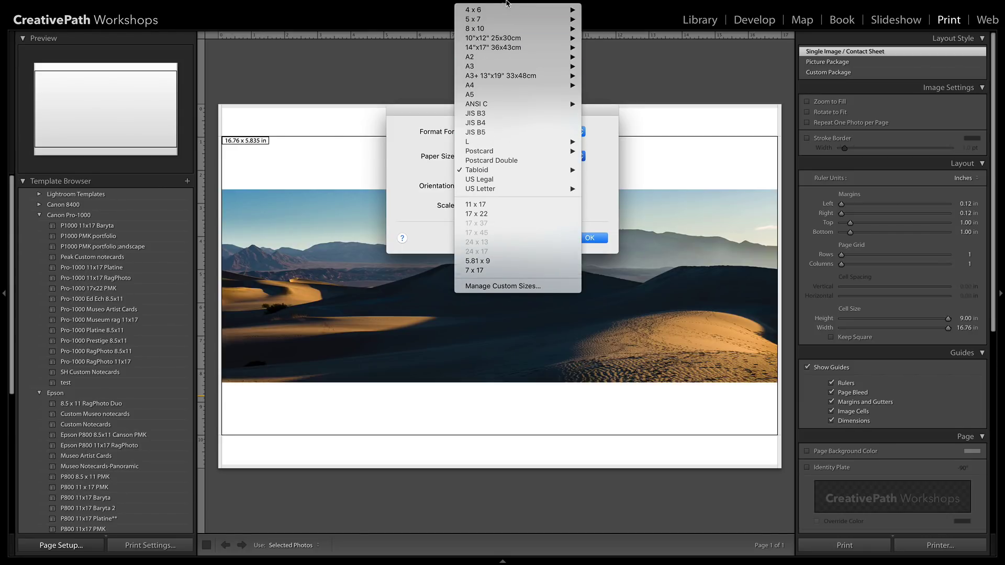
mouse_move(499, 109)
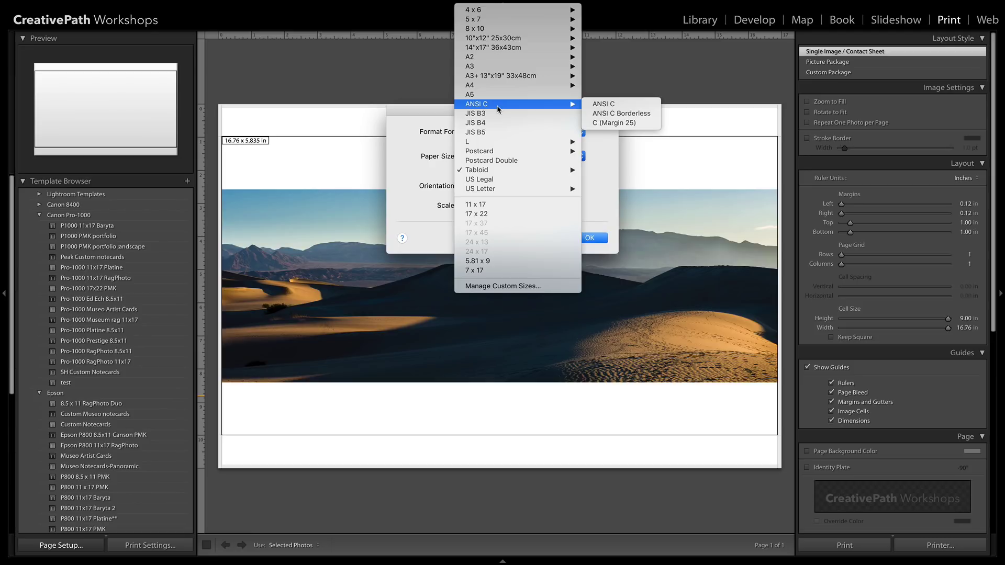
mouse_move(527, 59)
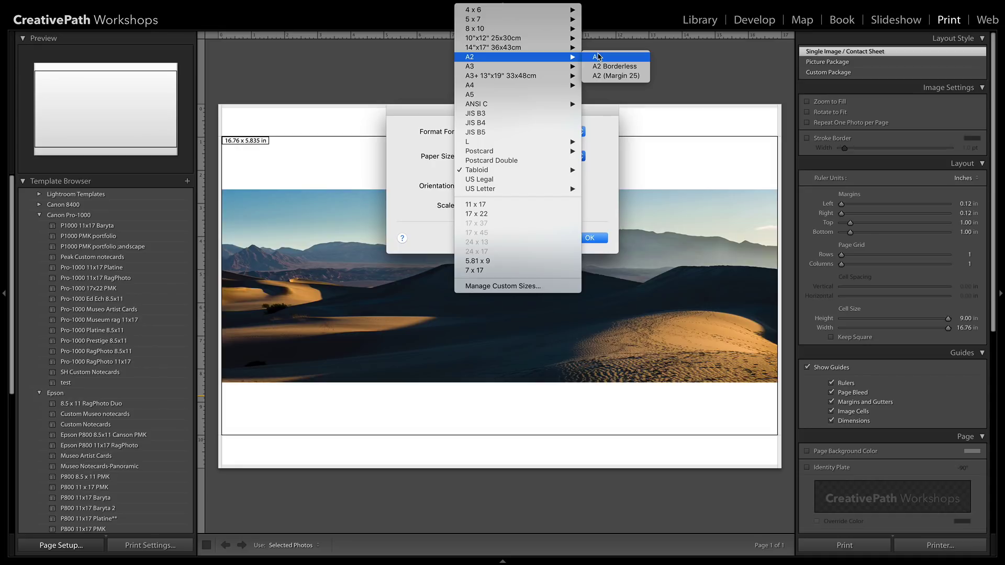
mouse_move(598, 57)
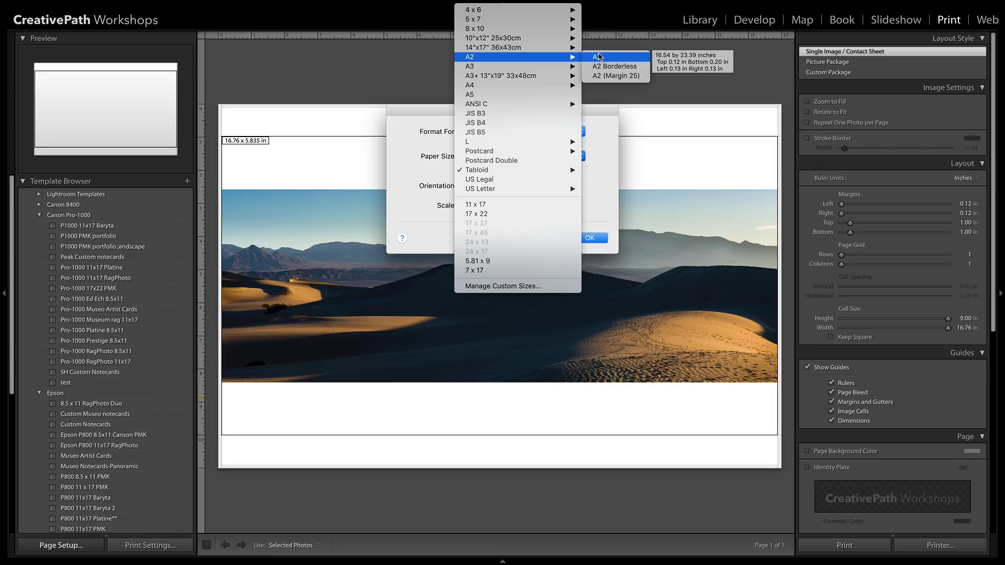
mouse_move(539, 104)
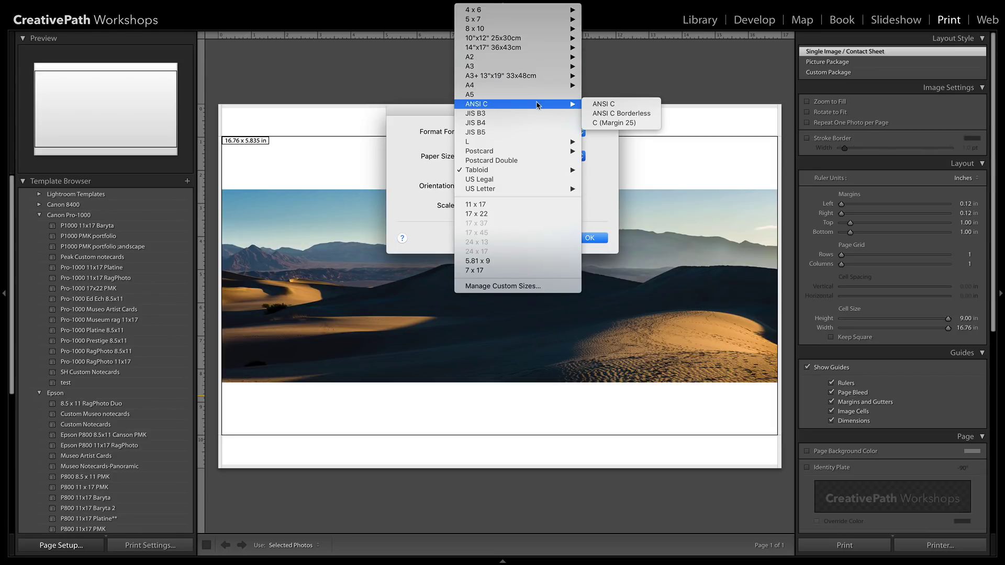
mouse_move(605, 104)
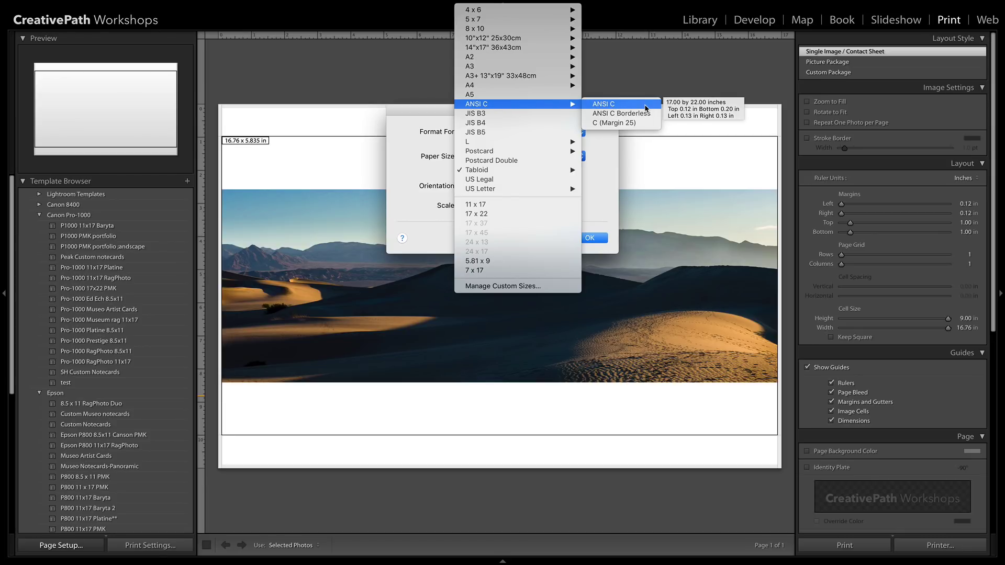
click(645, 108)
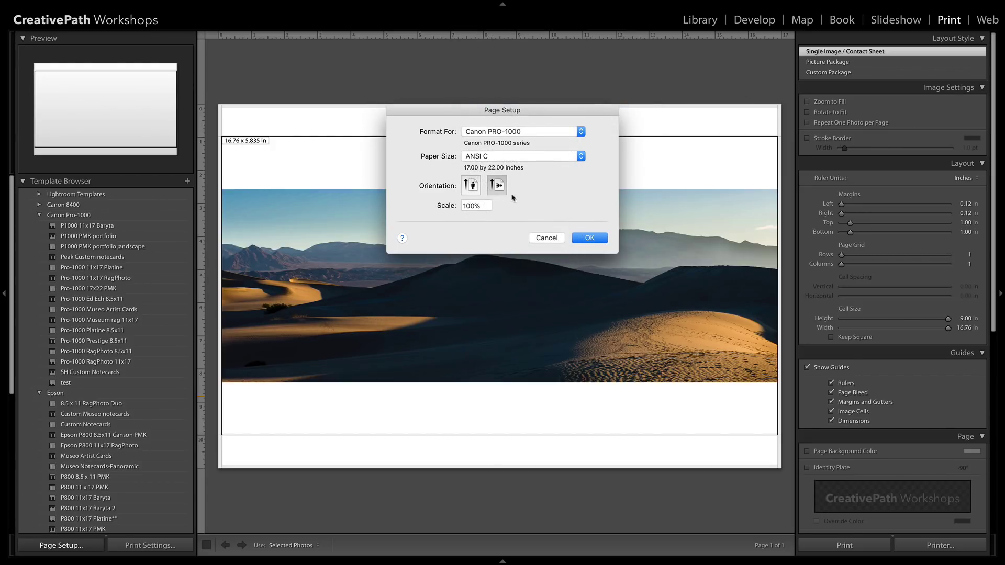
Step: Confirm the page setup and select the Canon PRO-1000 as the printer
click(590, 237)
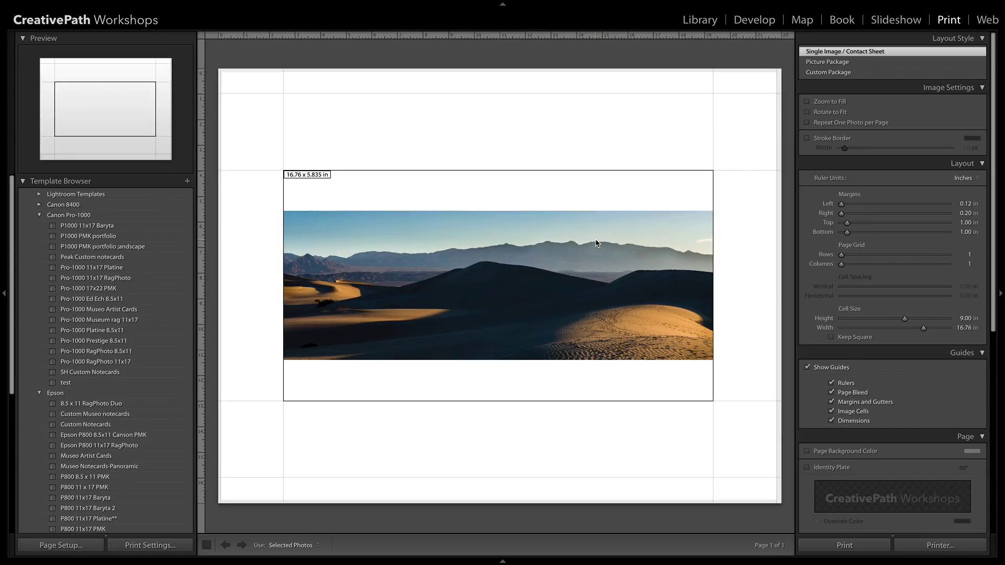
click(159, 546)
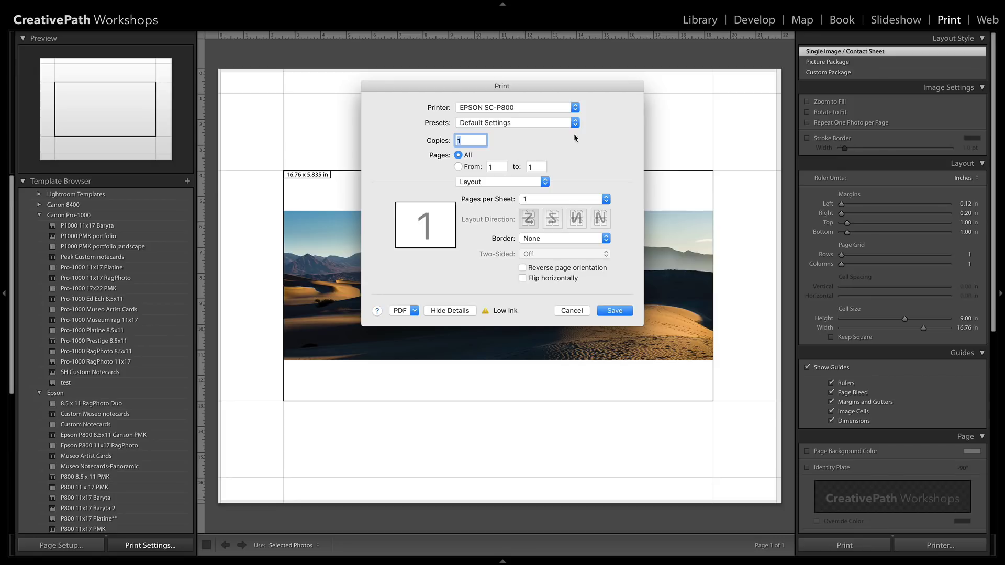
click(495, 108)
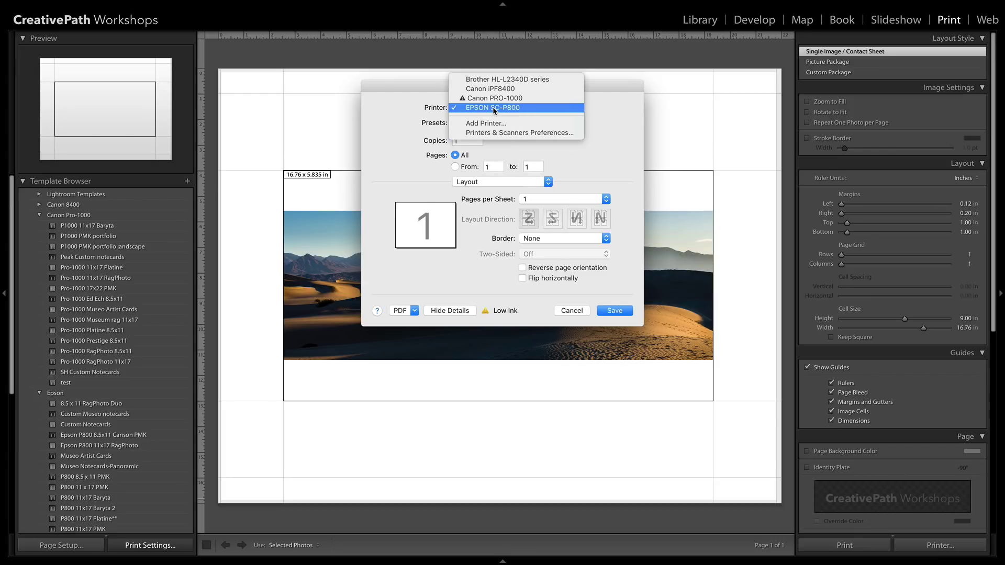
click(497, 99)
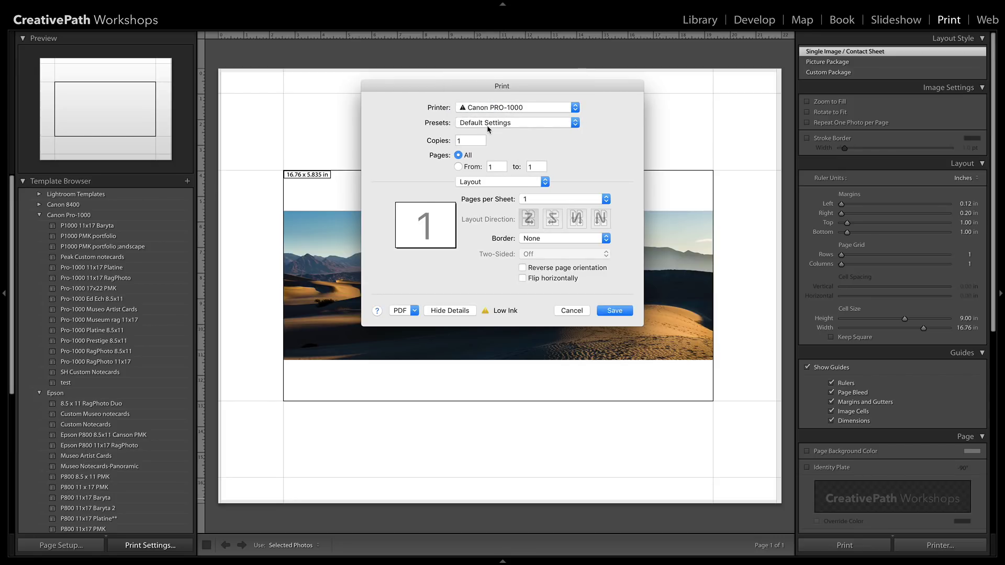
Step: Under Quality & Media, set the media type to Photo Paper Pro Luster
click(483, 182)
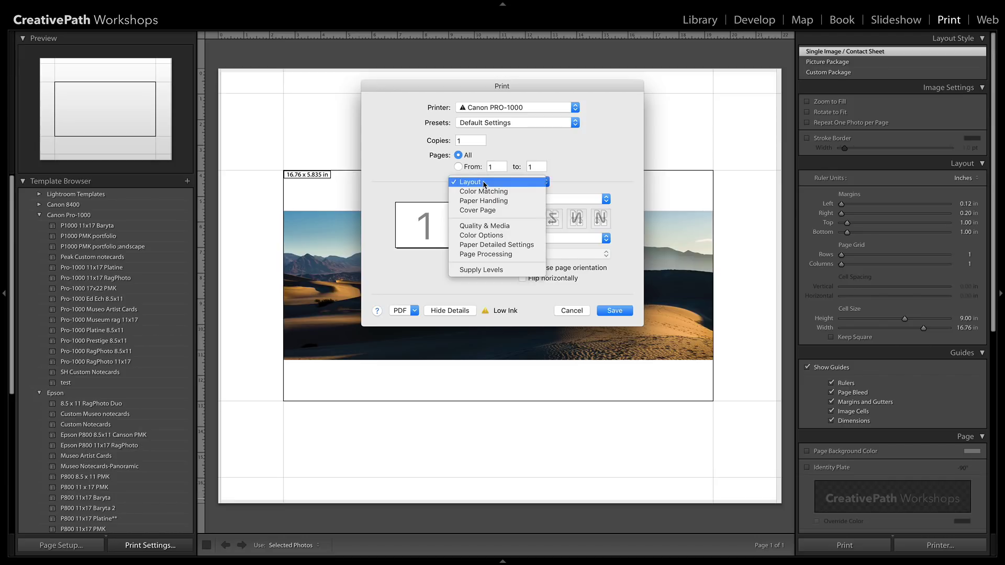
click(492, 225)
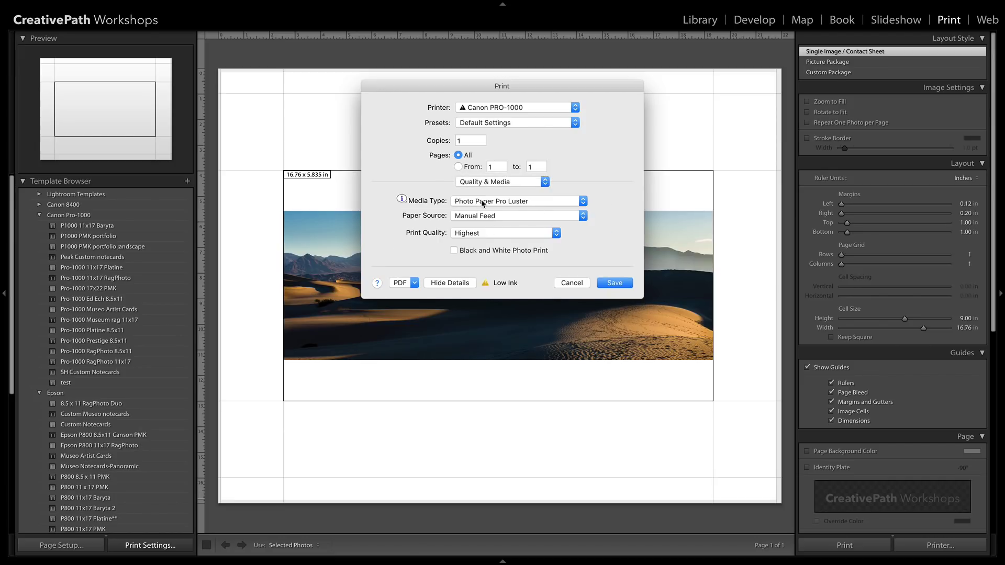
click(483, 204)
mouse_move(482, 203)
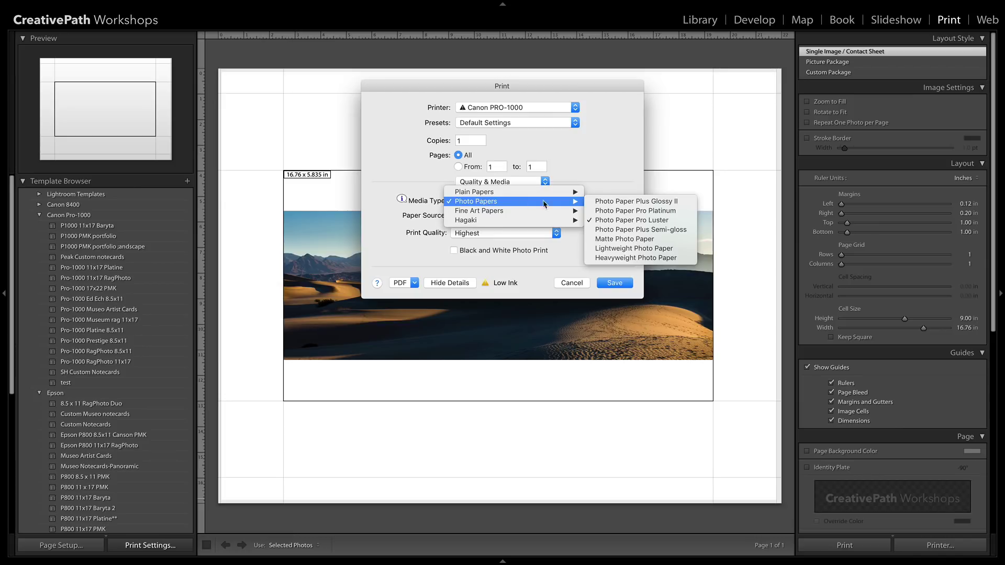
click(642, 219)
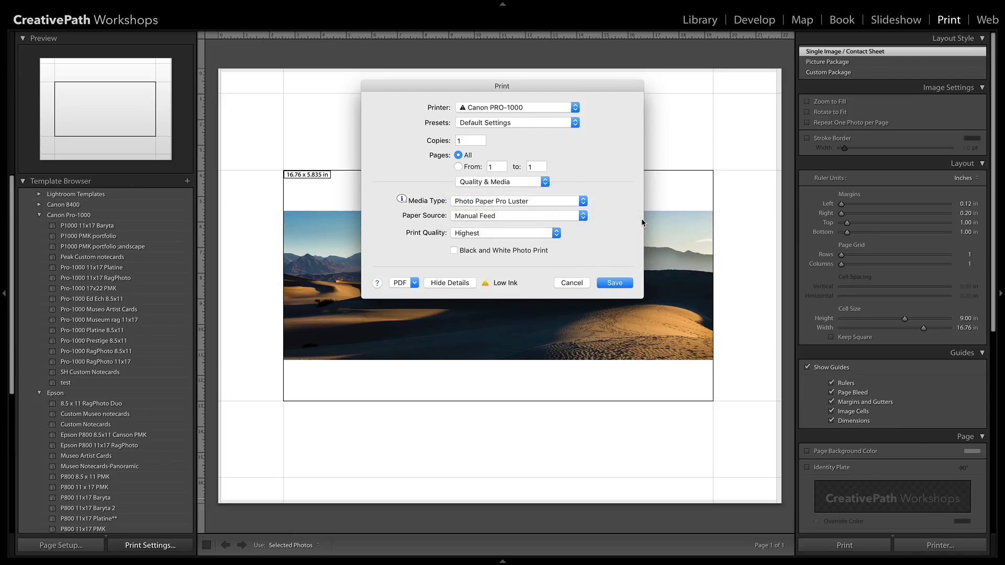
Step: Launch Safari, filter Canson's ICC table to CANON IPF Pro-1000, then return to Lightroom
key(super+space)
text(saf)
key(Return)
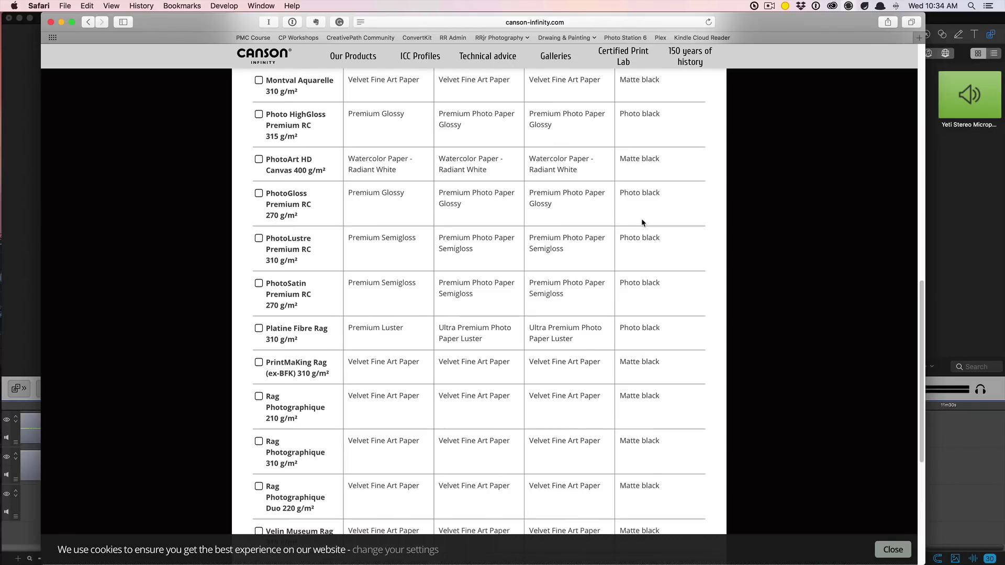
scroll(609, 189, up, 15)
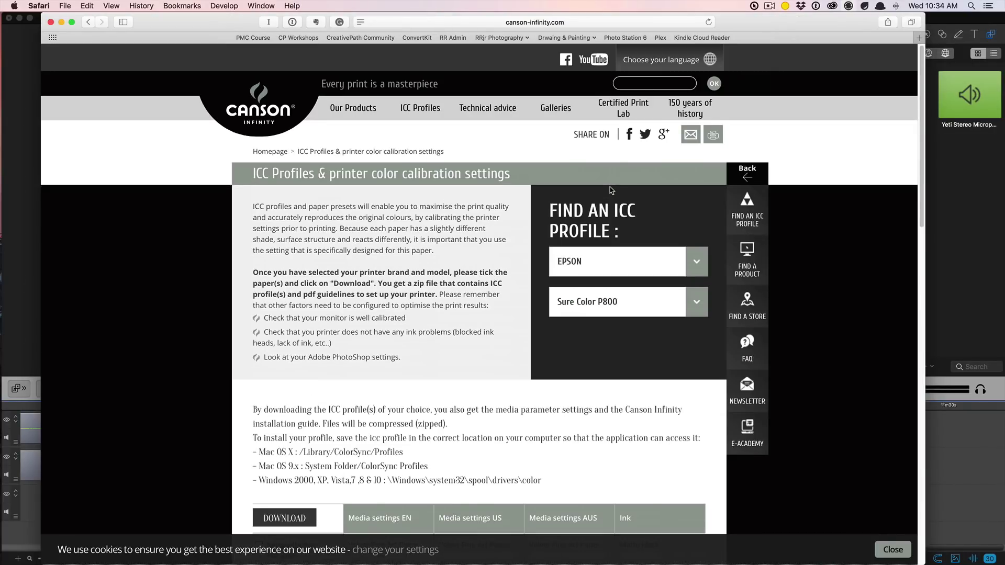
click(579, 268)
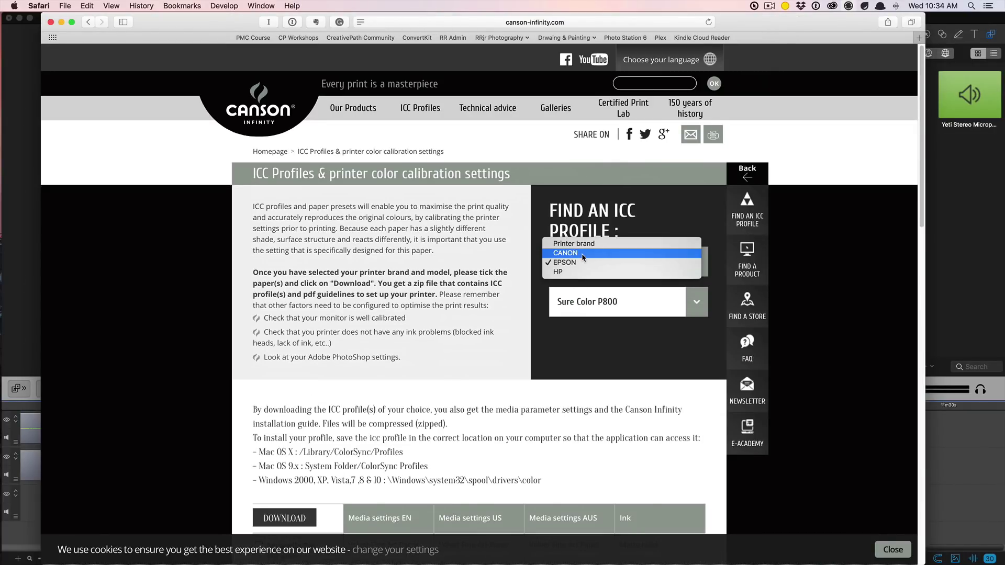
click(582, 254)
click(584, 301)
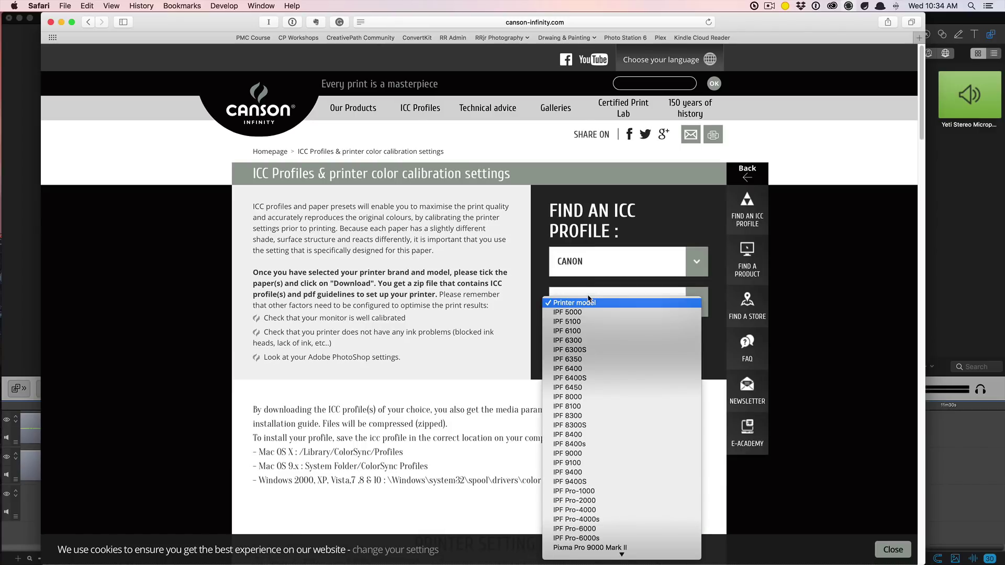
click(604, 492)
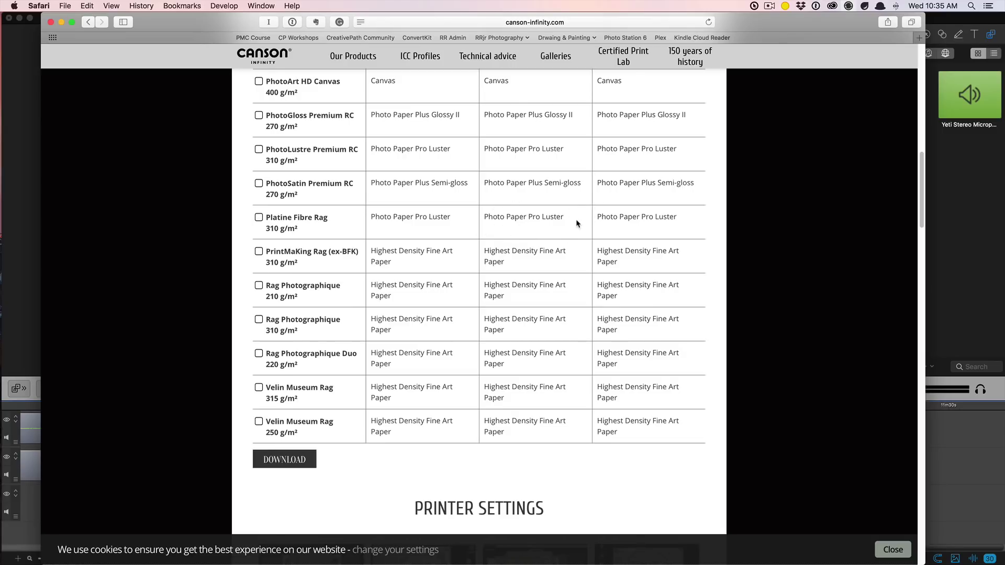
key(super+Tab)
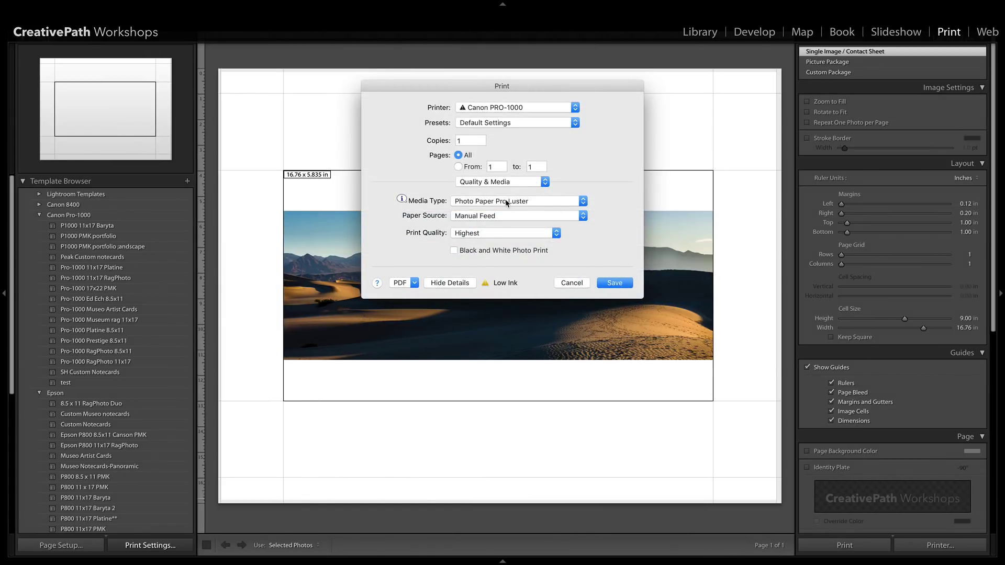
Step: Set paper source to Manual Feed and print quality to Highest, then save the settings
click(471, 218)
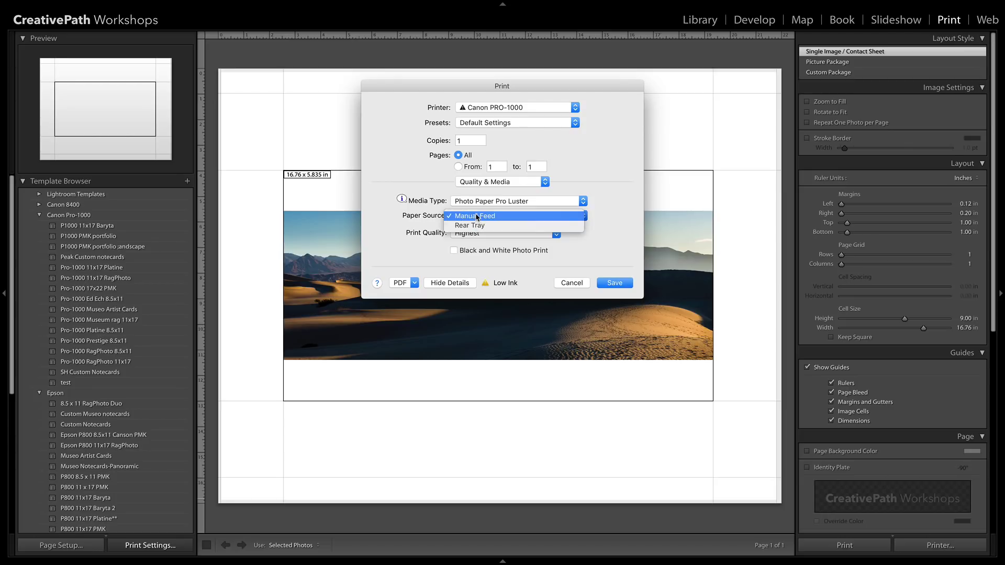
click(477, 216)
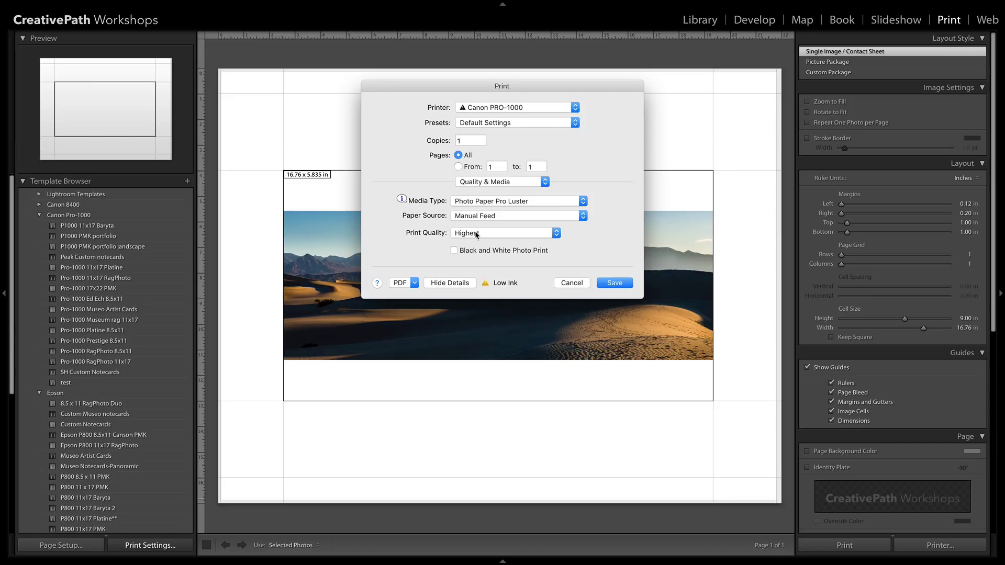
click(475, 234)
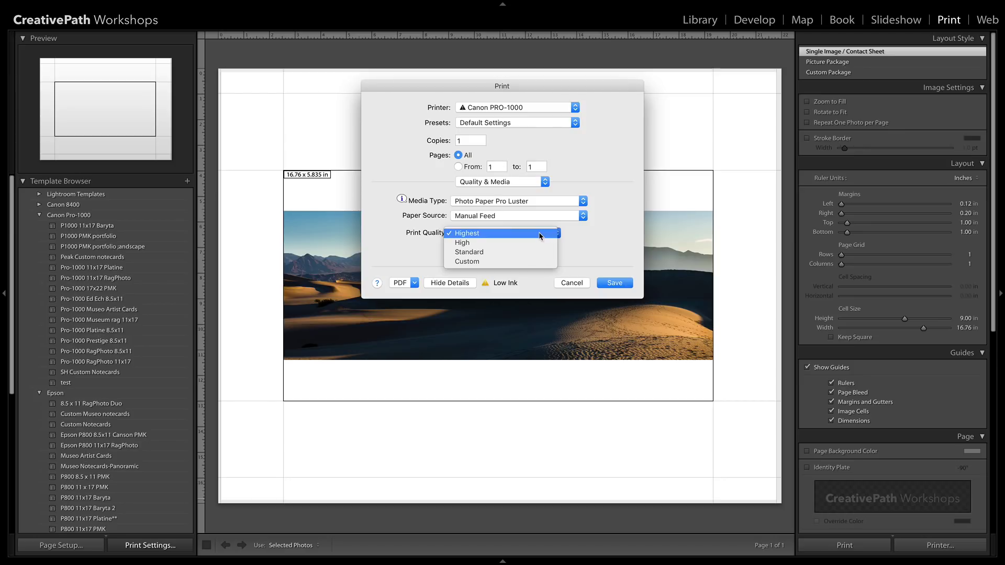
click(594, 231)
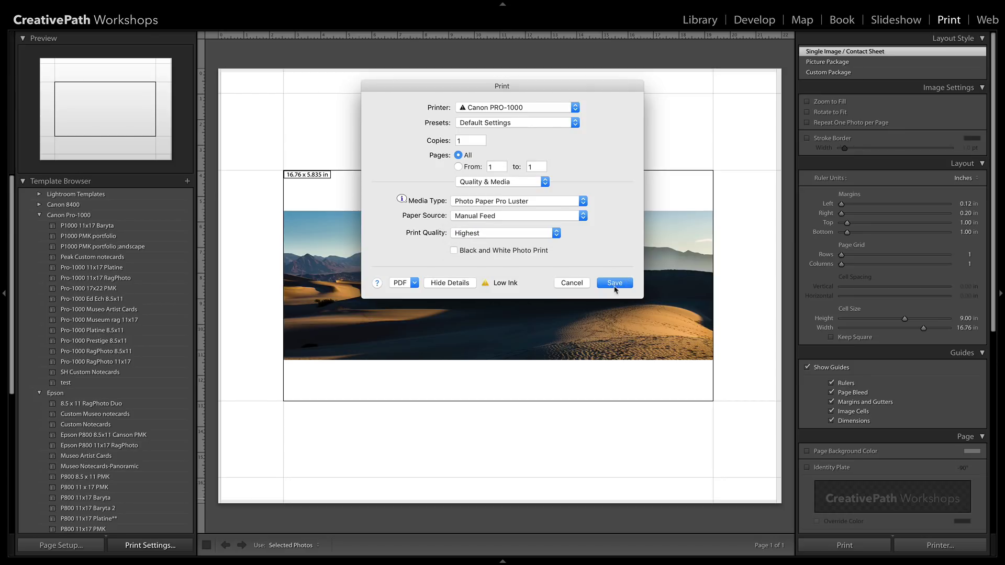
click(615, 285)
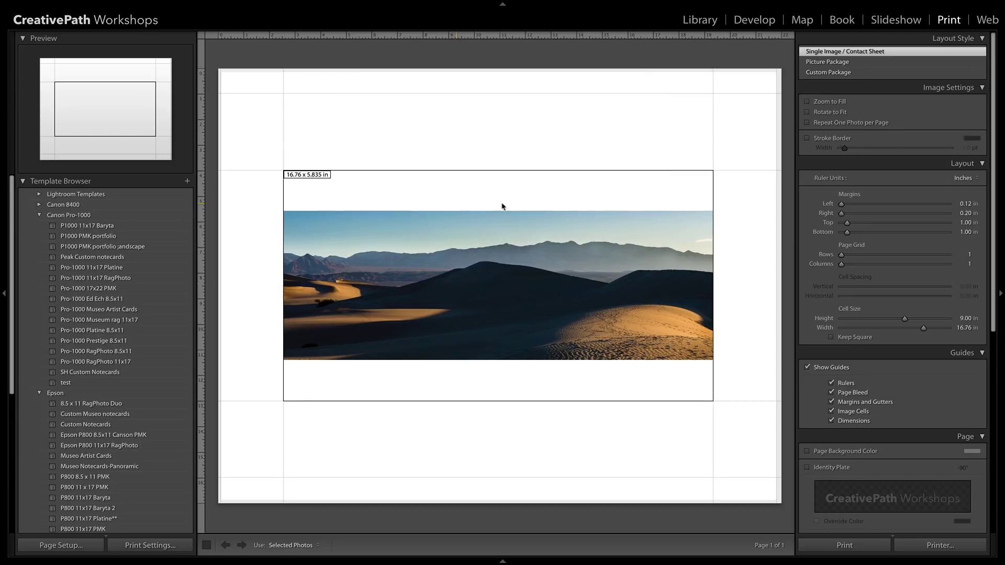
Step: Set 1 in left/right margins, 0.13 in top margin, and a 16.73 x 20.00 in cell
click(959, 205)
text(1)
key(Tab)
text(1)
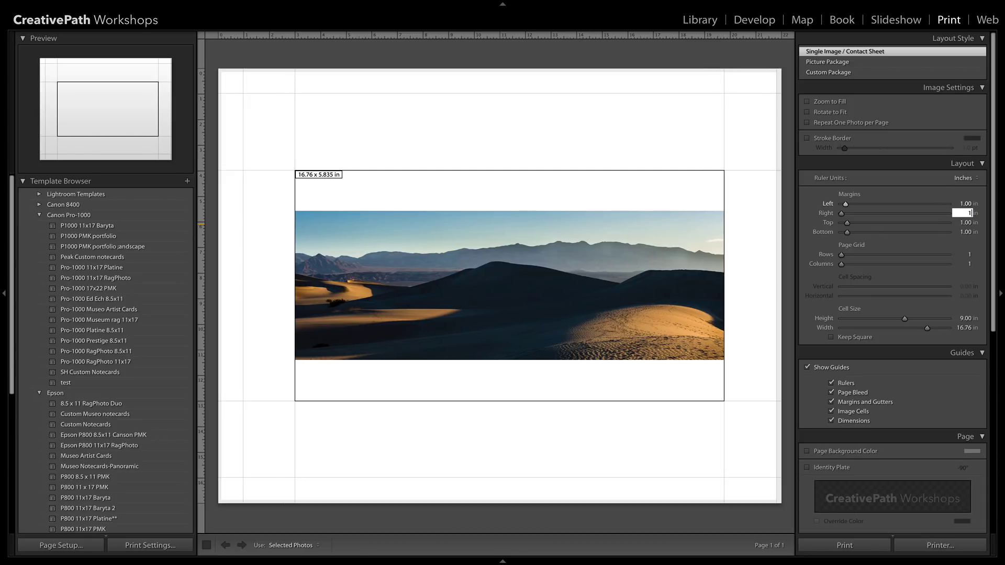
key(Return)
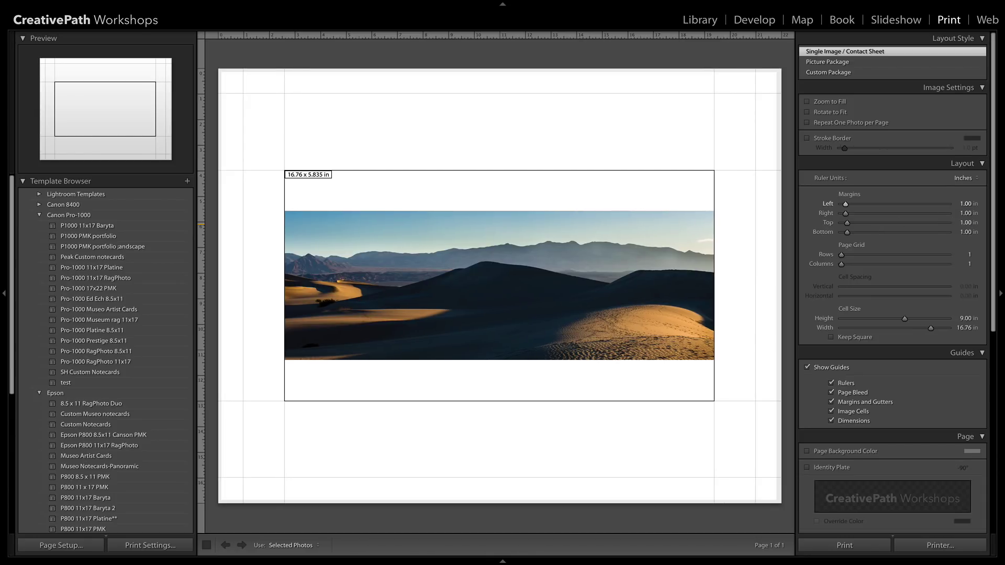
drag(846, 223, 795, 238)
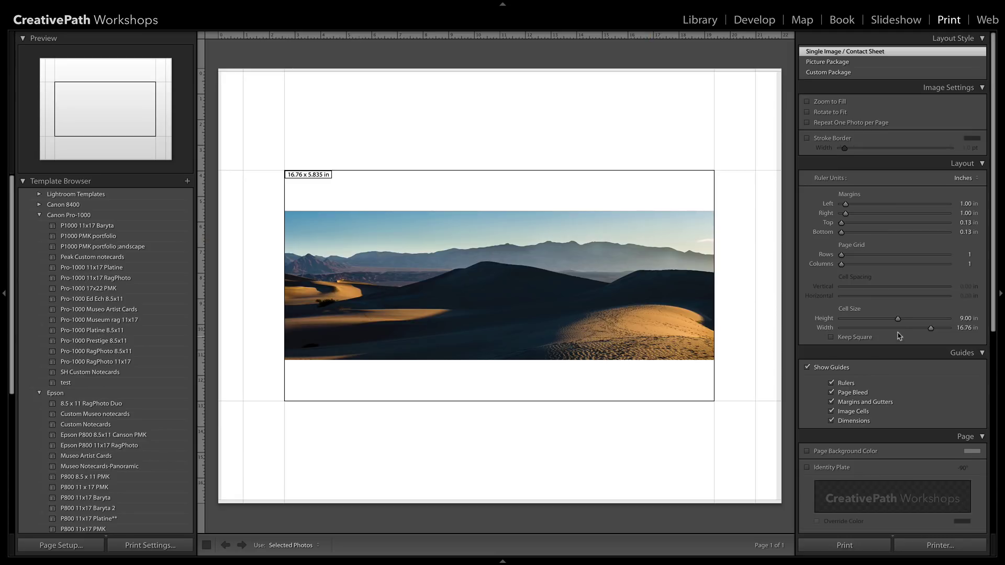
drag(897, 319, 989, 318)
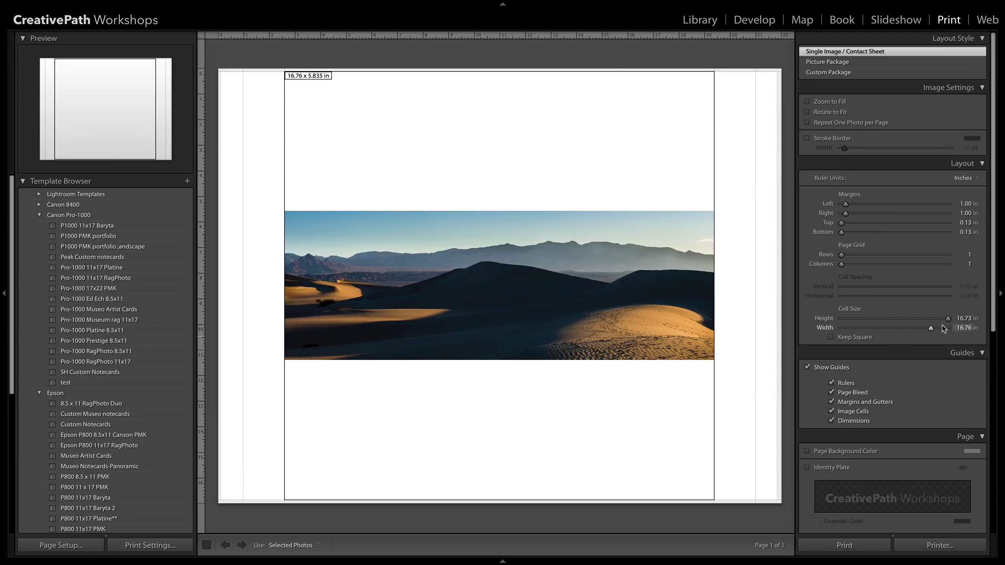
drag(931, 328, 994, 333)
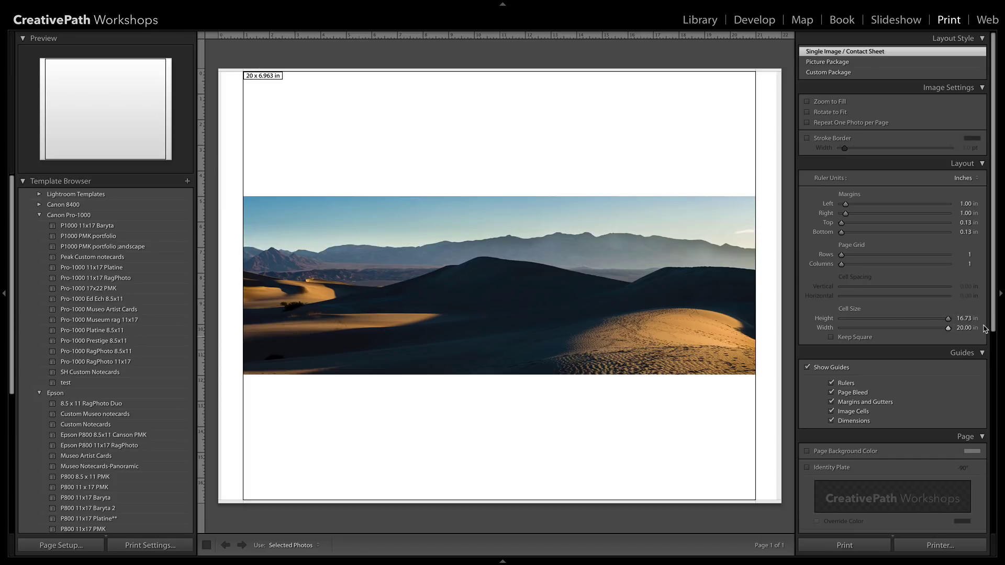
Step: Check the native ppi, then set a fixed print resolution of 600 ppi
scroll(859, 349, down, 1)
scroll(859, 350, down, 10)
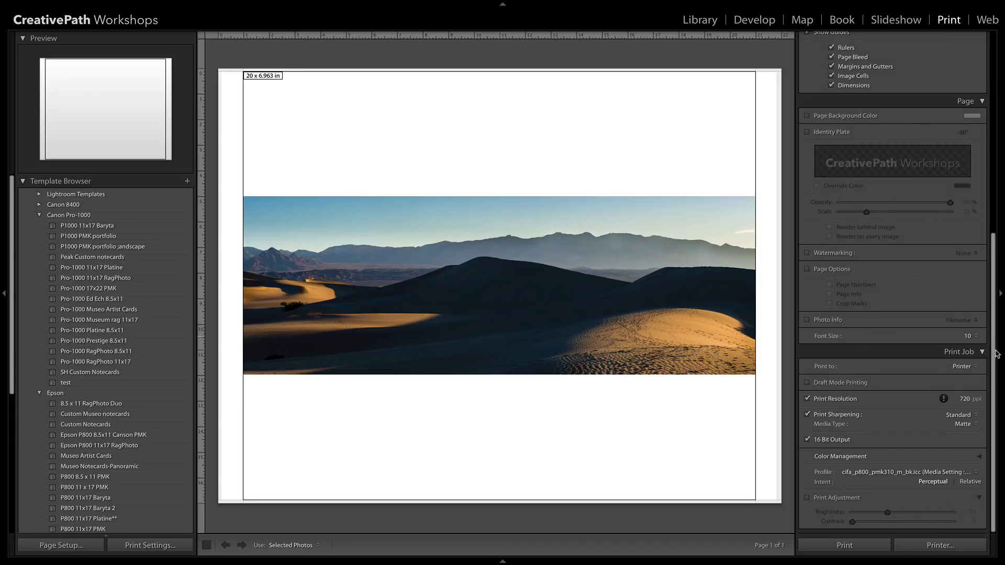
click(807, 399)
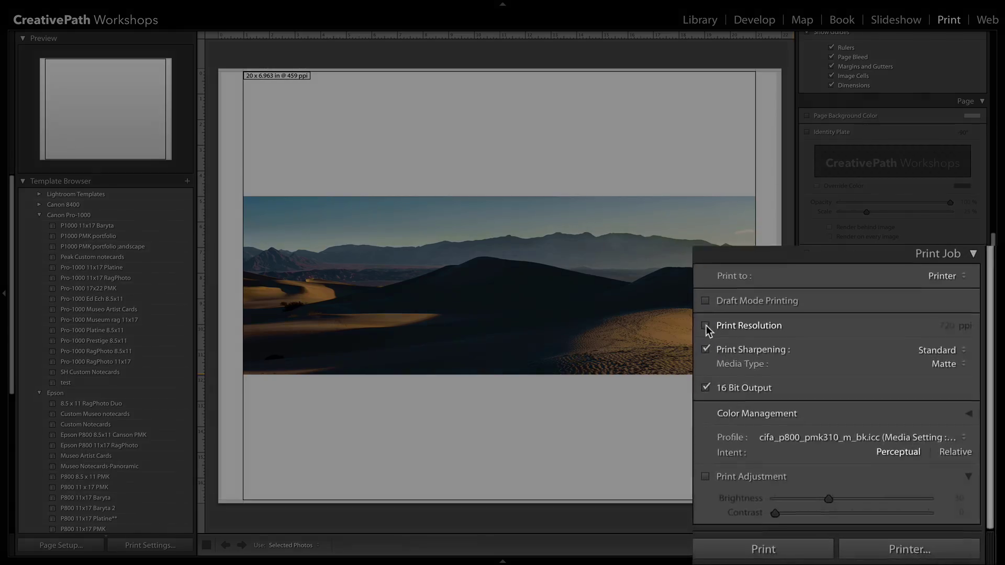
click(706, 326)
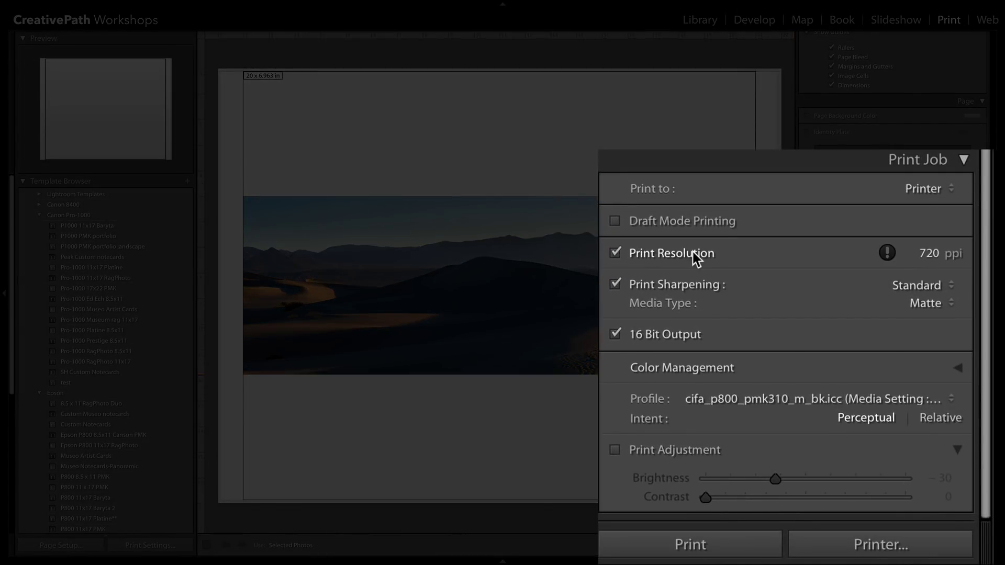
click(921, 253)
text(600)
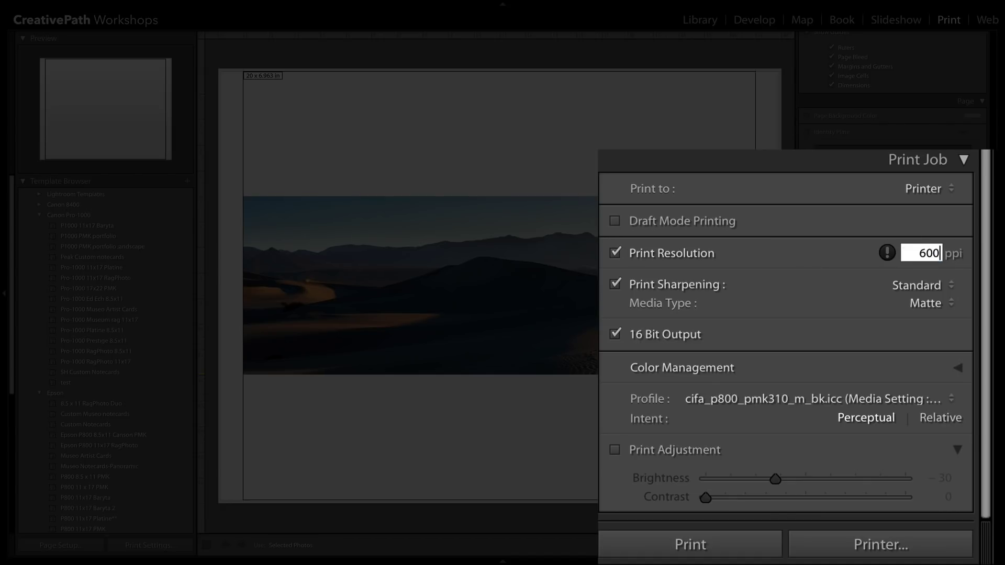
key(Return)
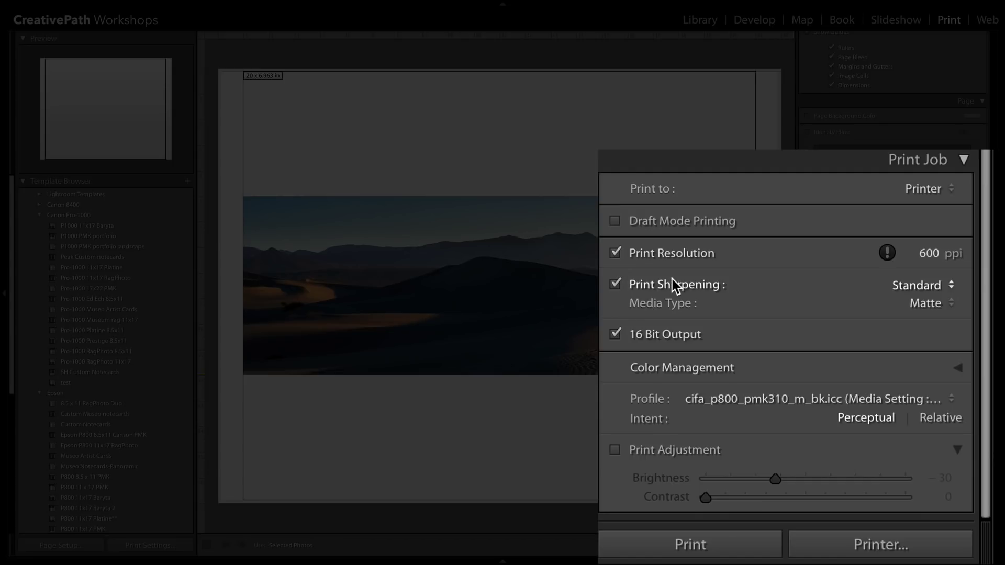
Step: Keep Standard print sharpening and set the media type to Glossy
click(937, 286)
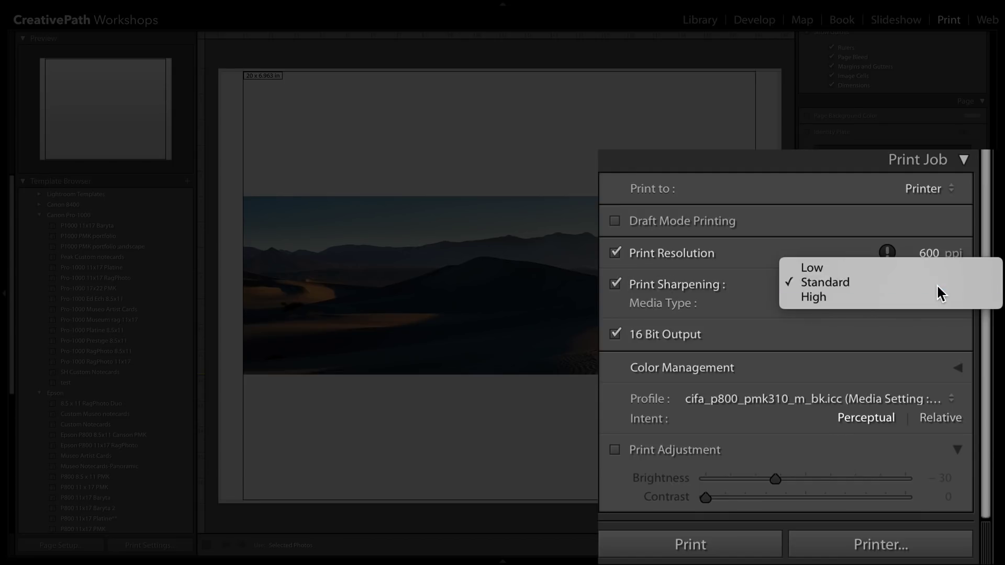
click(937, 286)
click(934, 305)
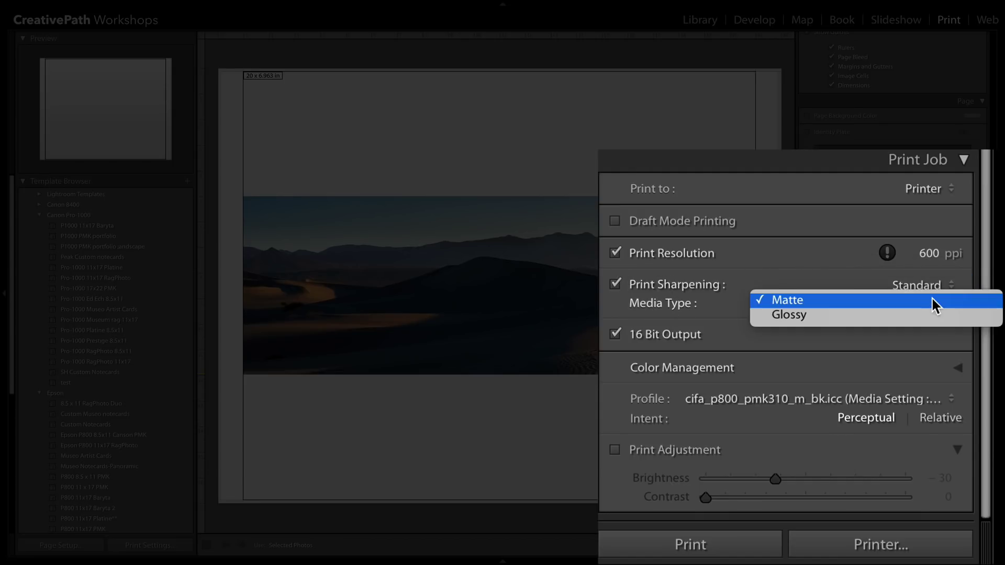
click(929, 320)
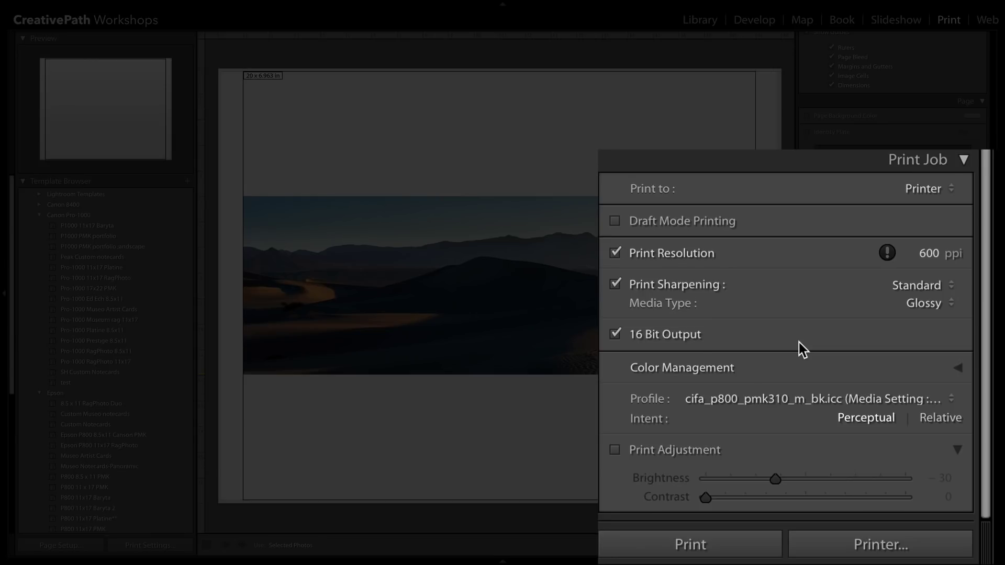
Step: Choose cifa_iPfpro1000_platine310.icc as the colour management profile
click(760, 398)
scroll(761, 396, down, 3)
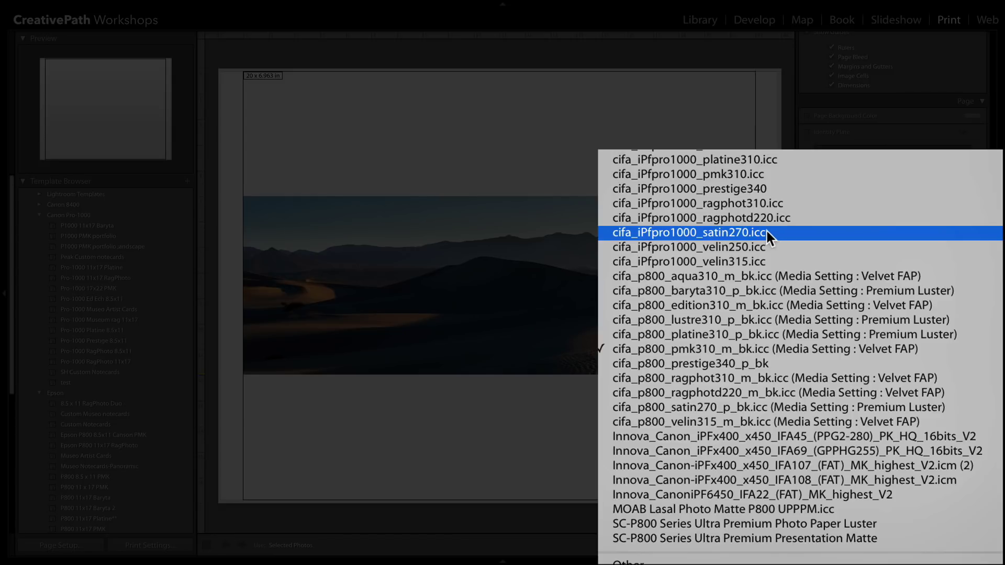
click(748, 158)
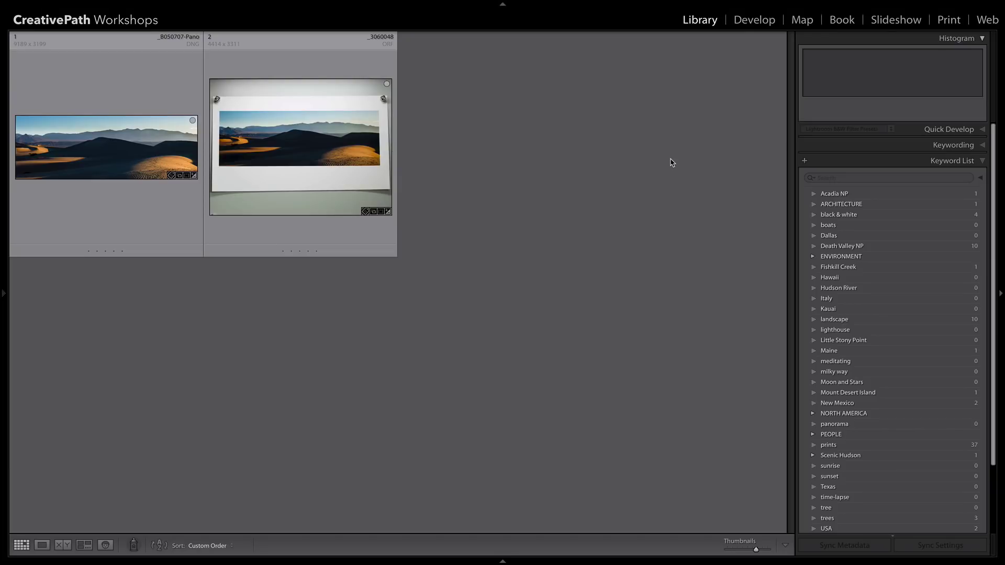
Step: Open the second thumbnail, the photo of the finished dune print, in Loupe view
double_click(313, 135)
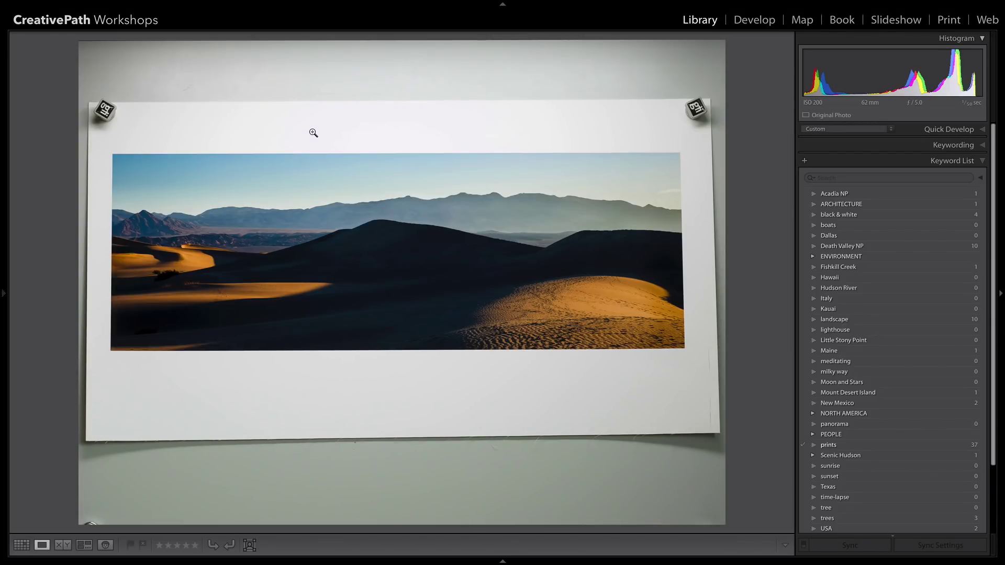